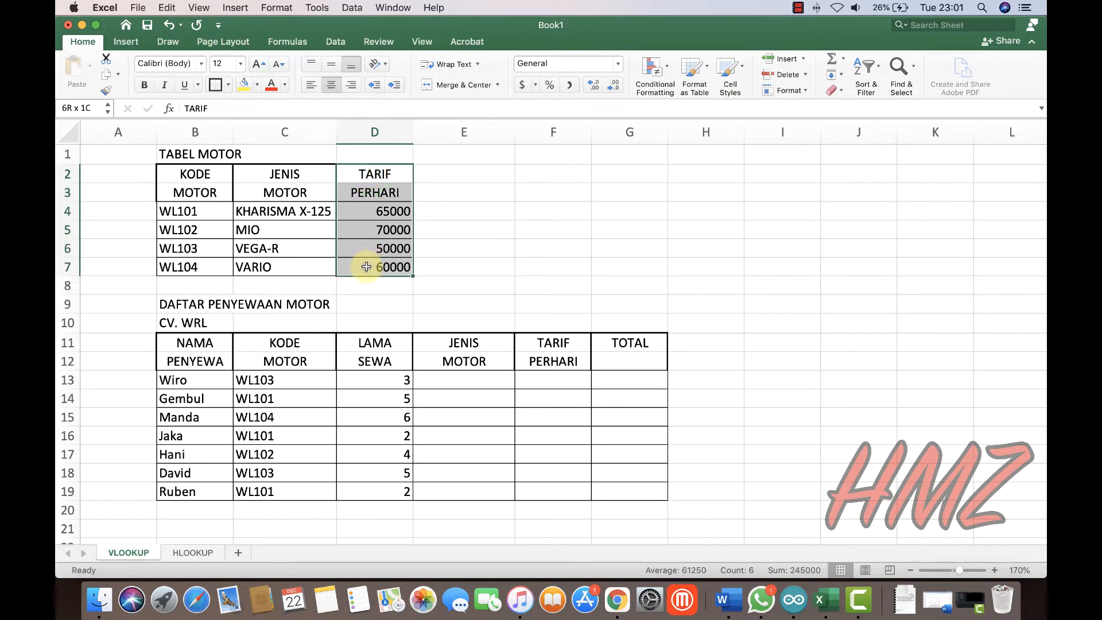
Fill the JENIS MOTOR column of the rental list, E13:E19, with the formula =VLOOKUP(C13,$B$4:$D$7,2) starting in E13
left_click(460, 216)
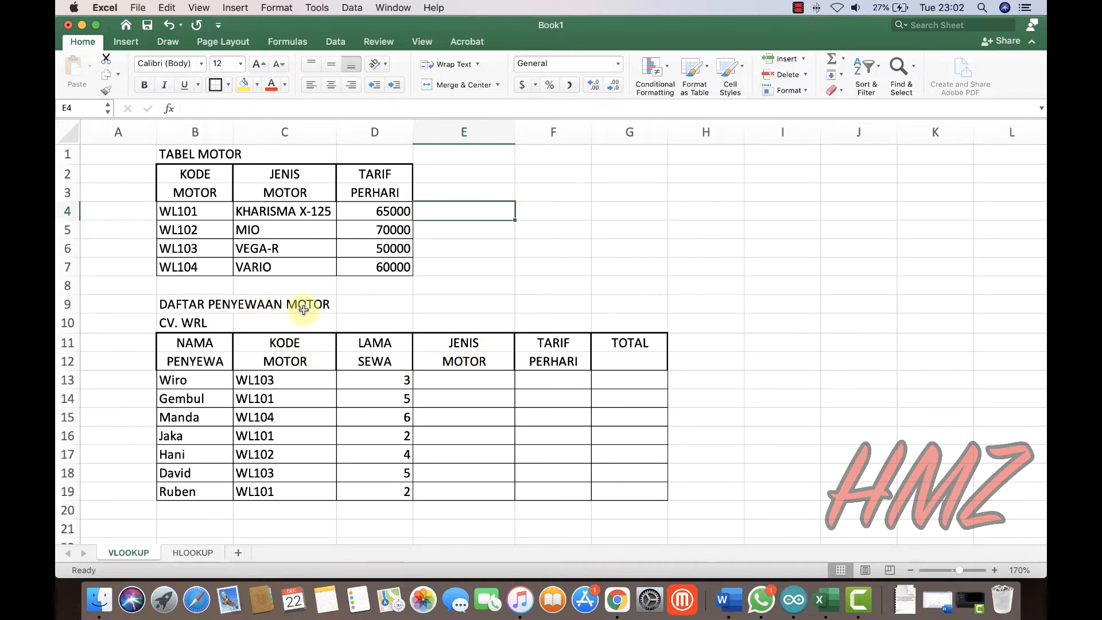
left_click(448, 386)
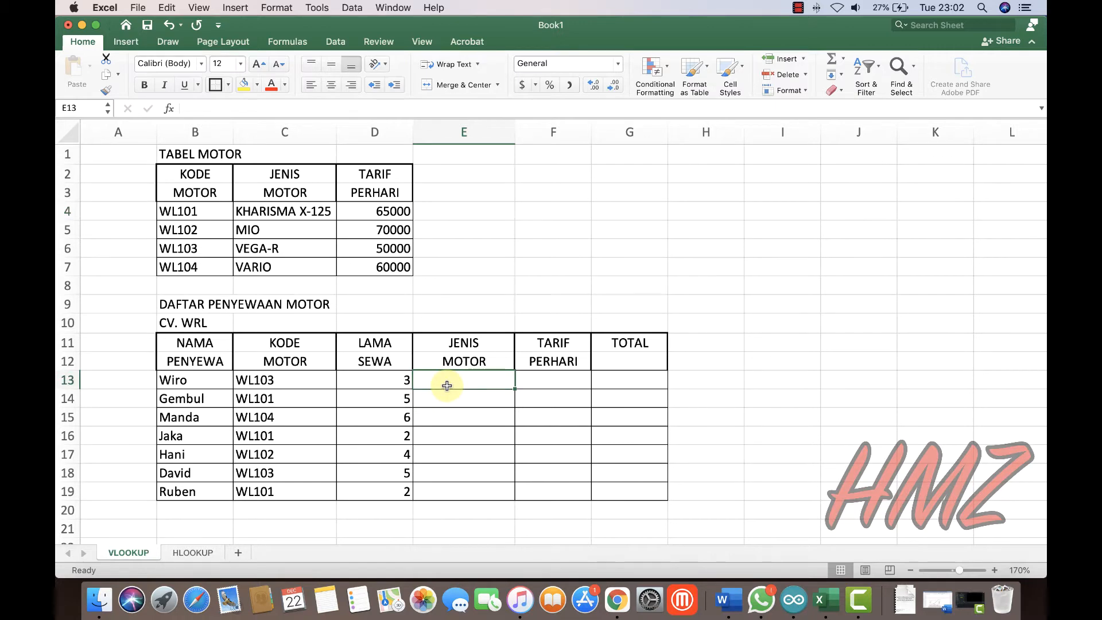
type("=")
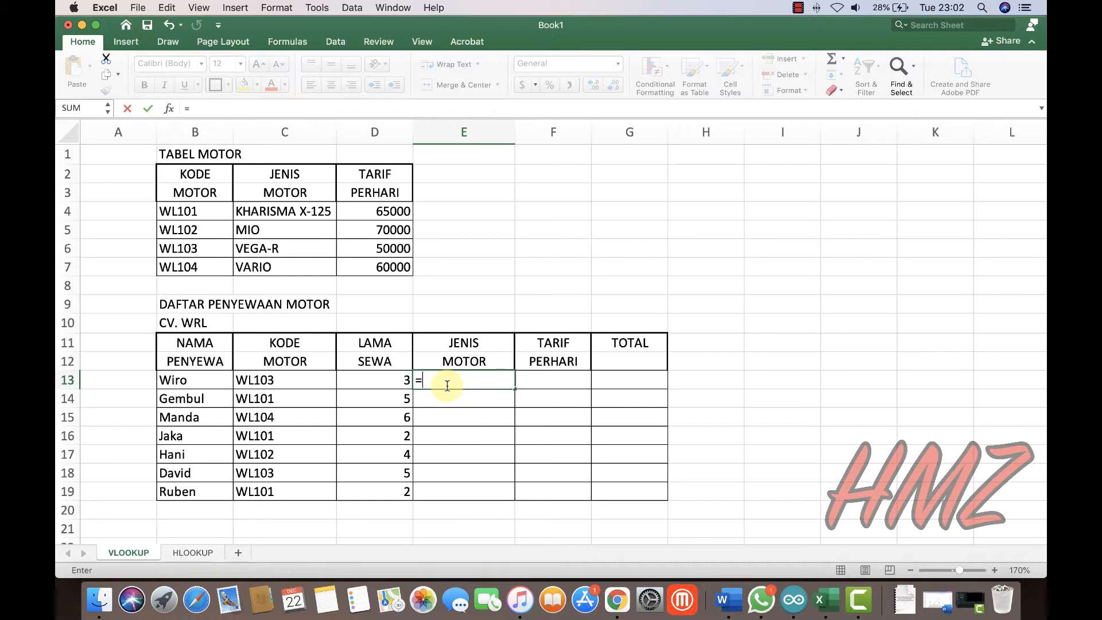
type("VL")
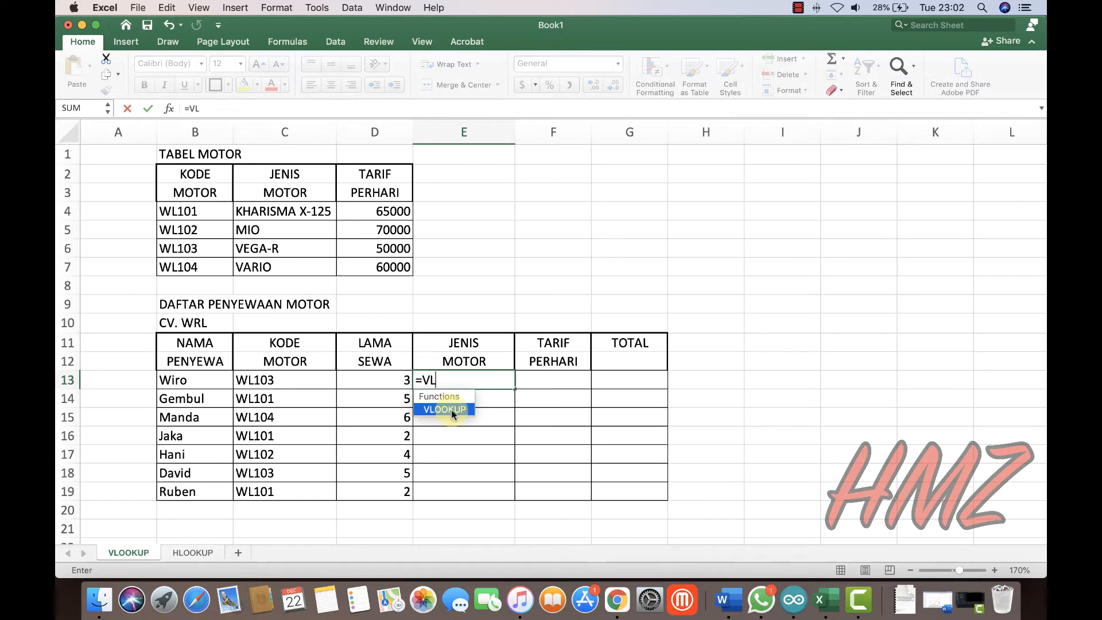
double_click(451, 409)
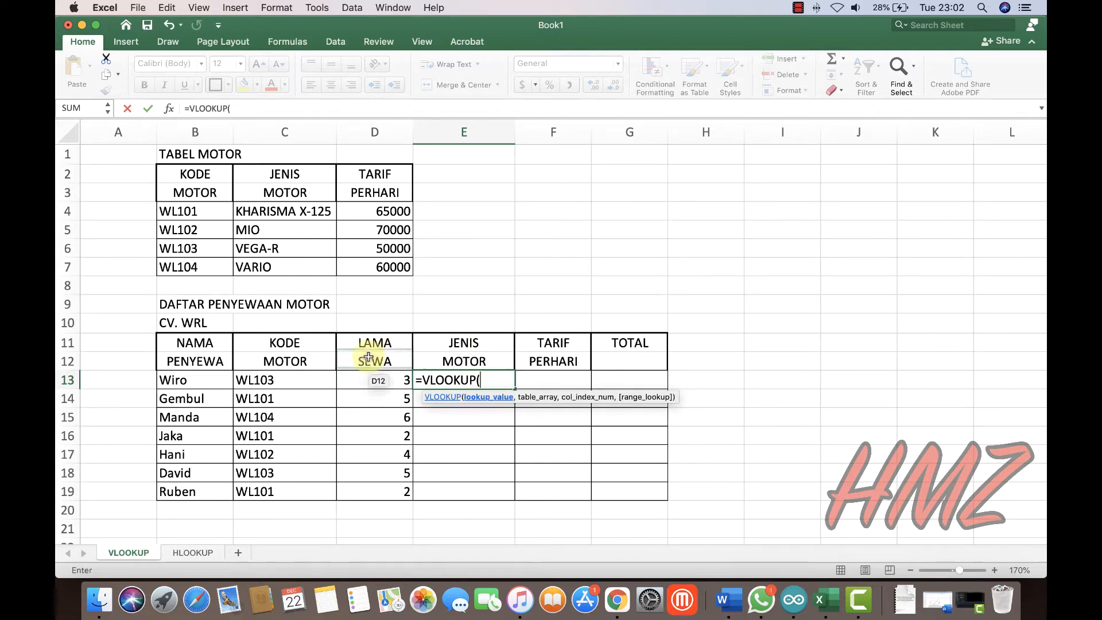
left_click(297, 380)
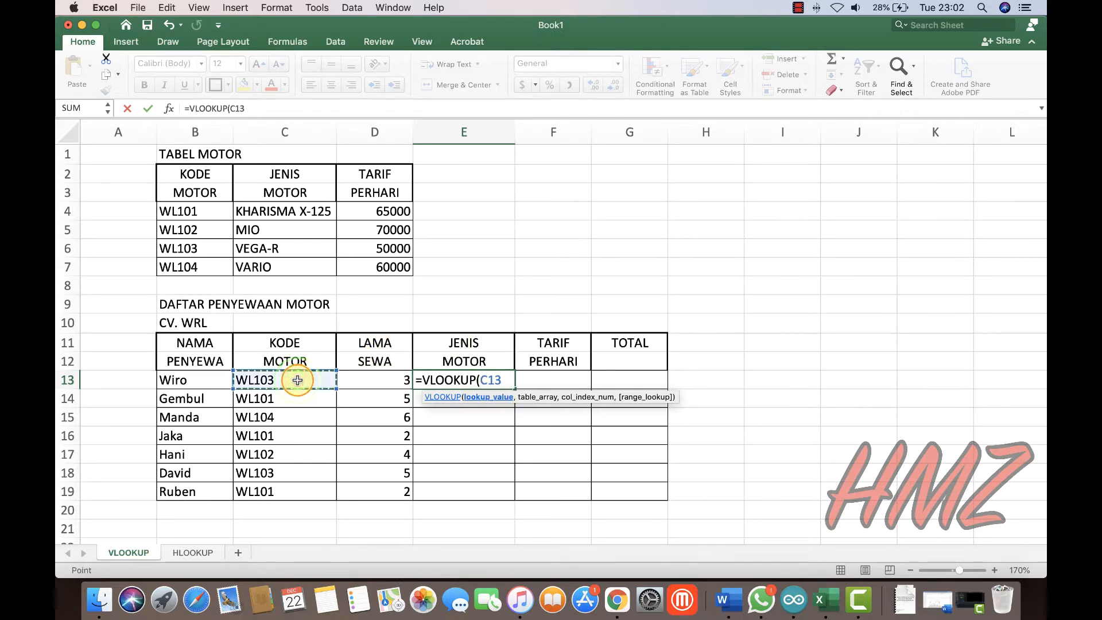
type(",")
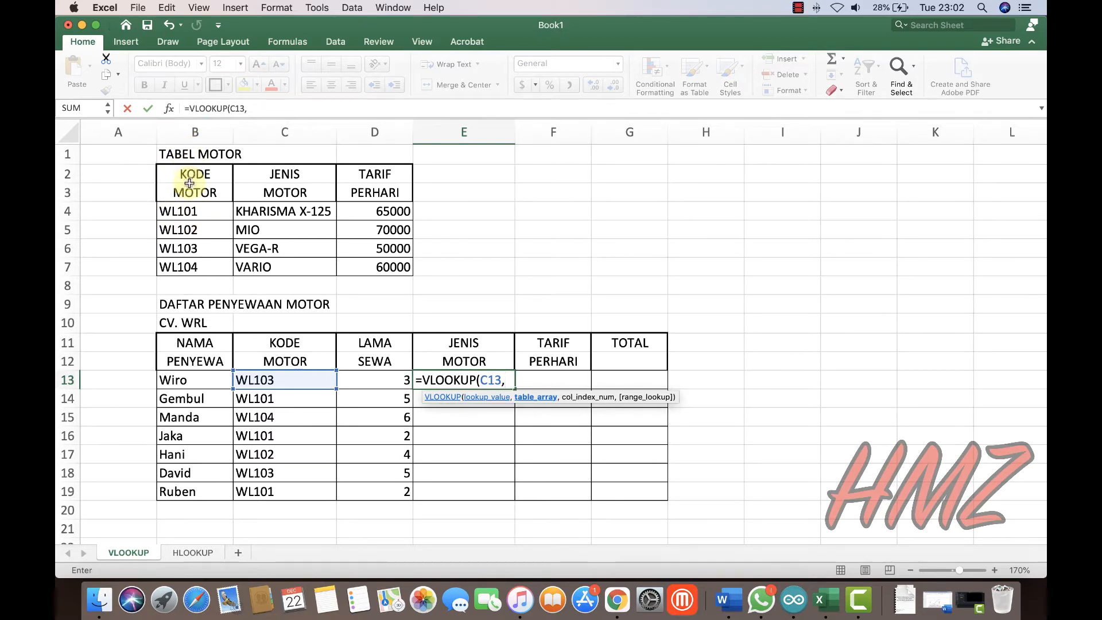
left_click_drag(178, 212, 394, 267)
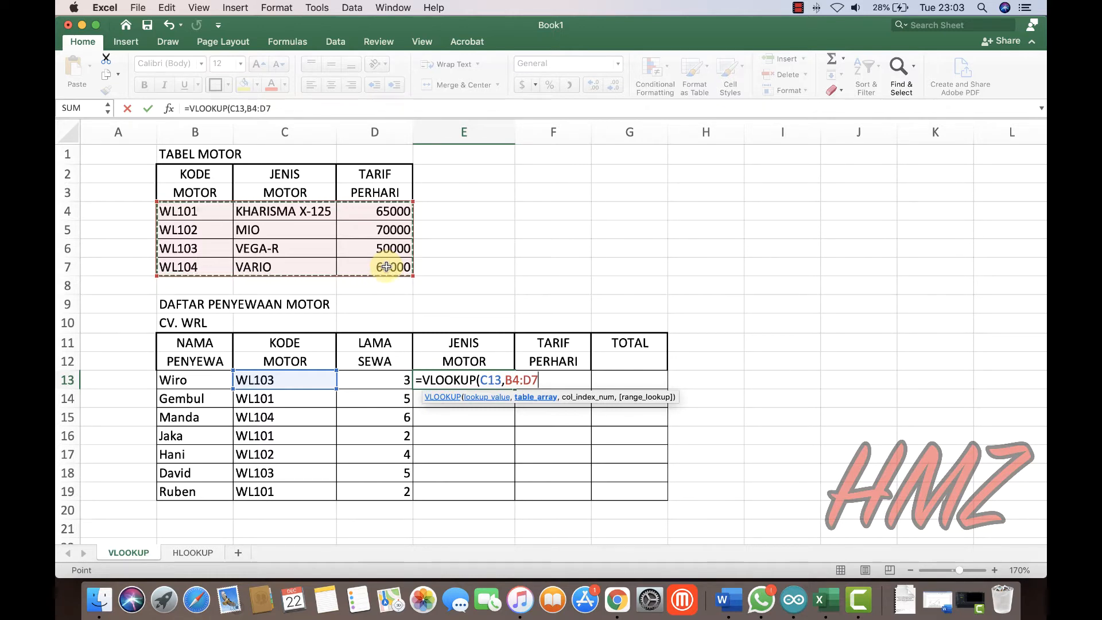
key("super+t")
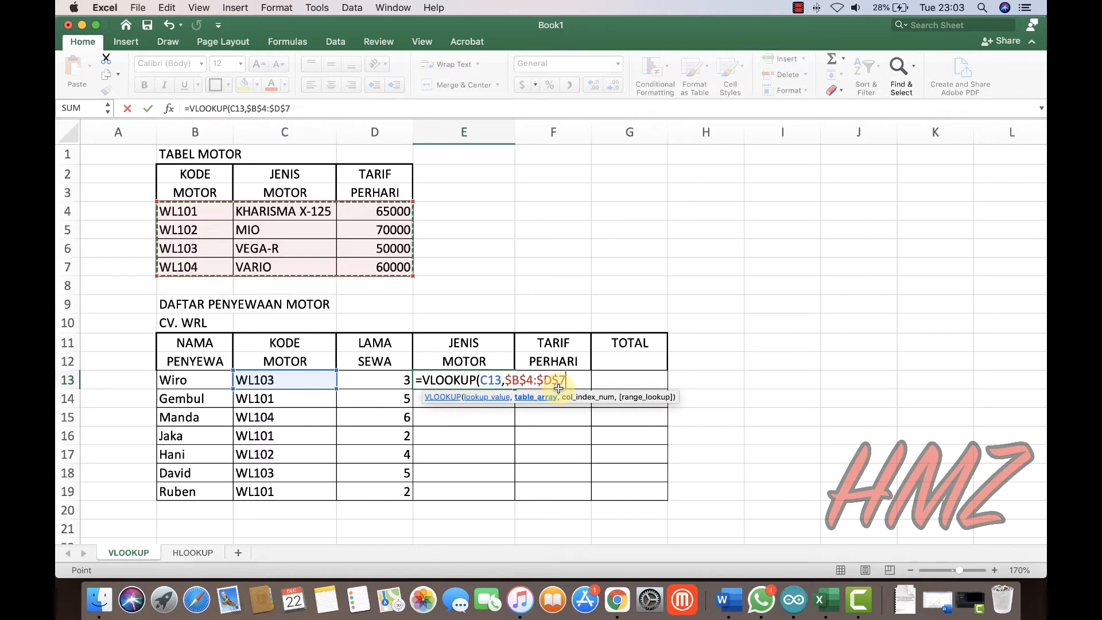
type(",")
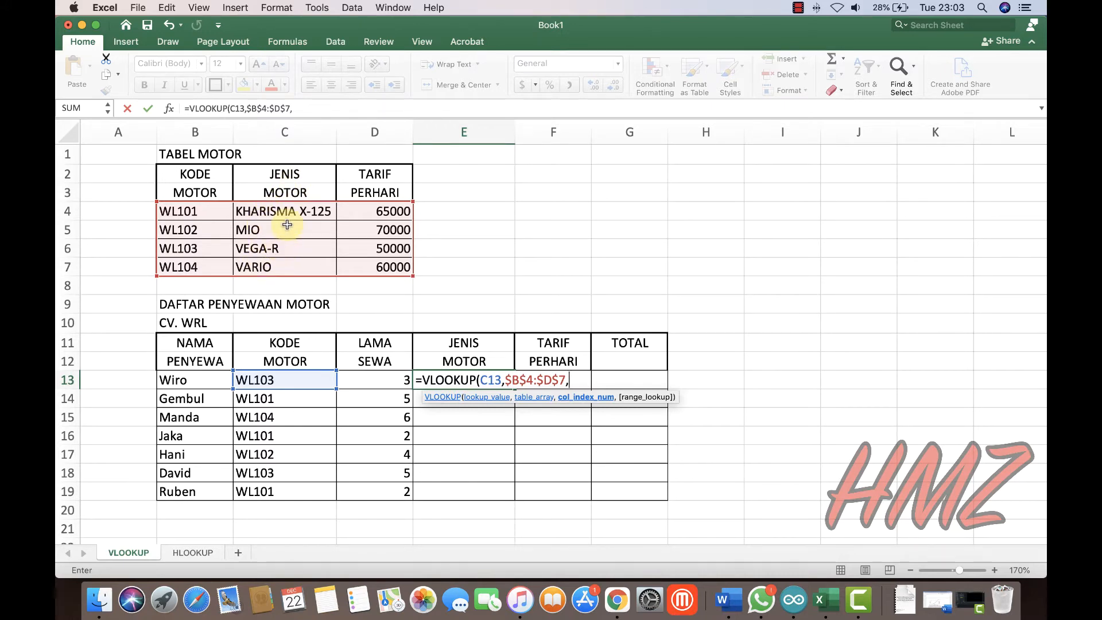
type("2)")
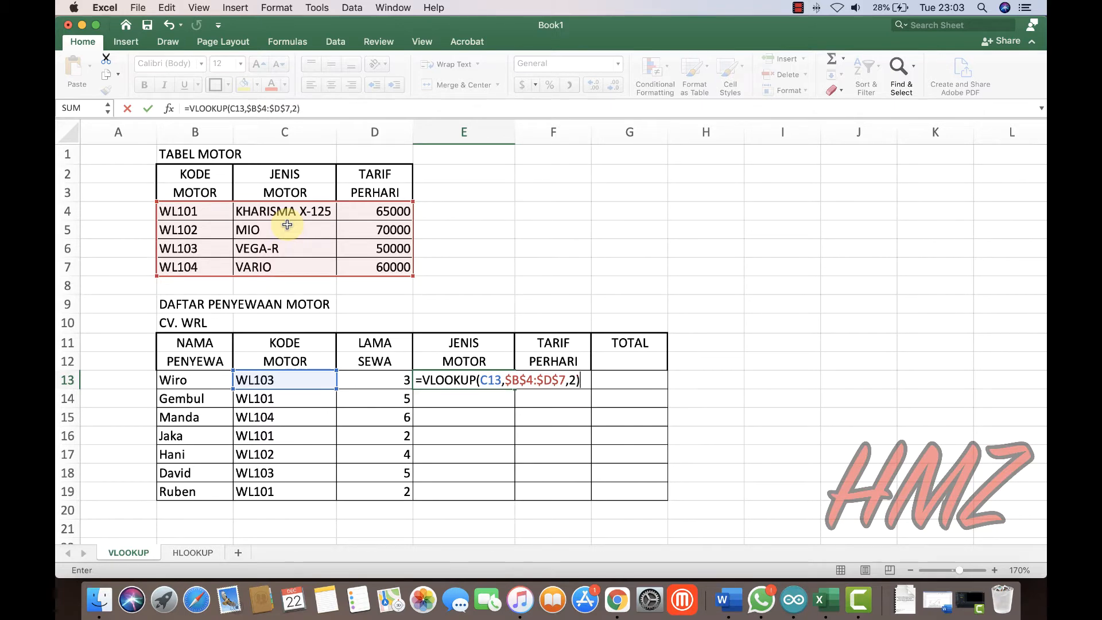
key("Return")
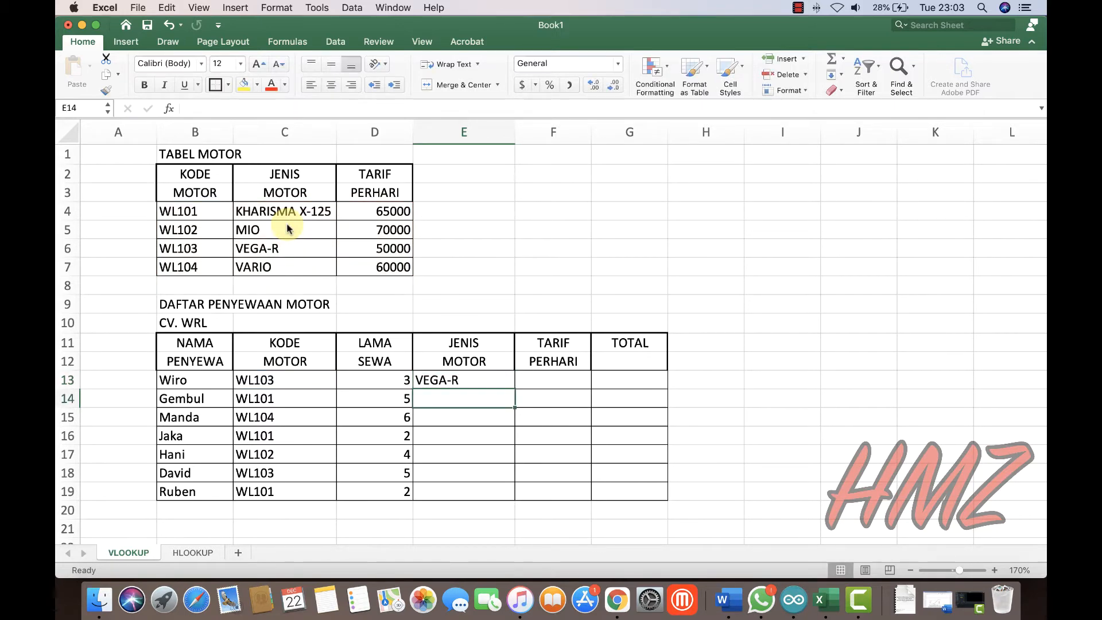
left_click(437, 377)
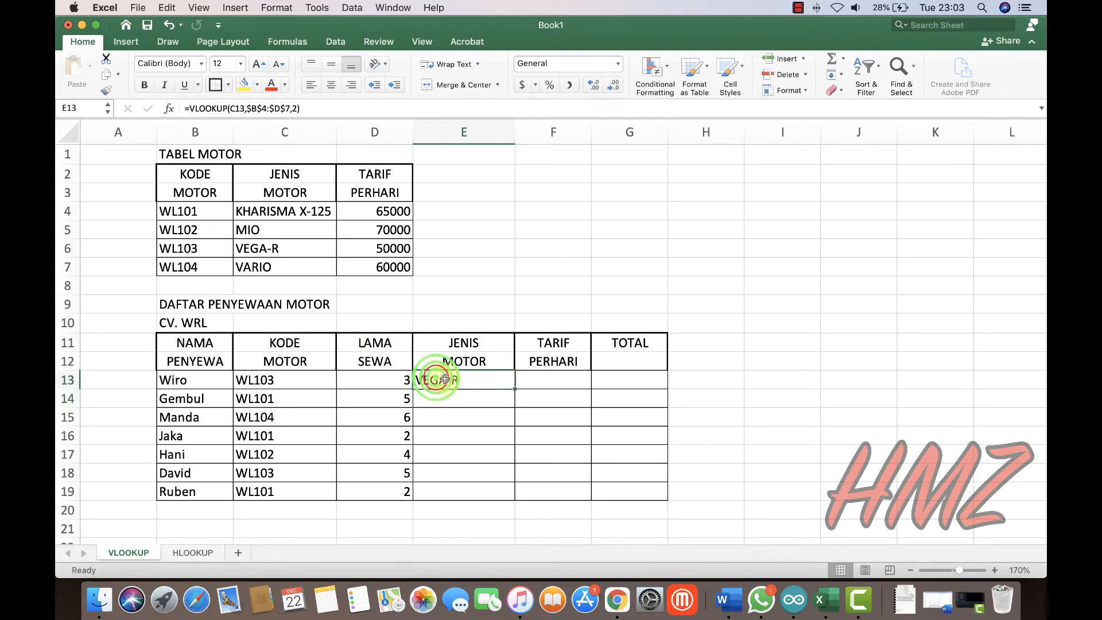
left_click_drag(514, 390, 498, 491)
Fill the TARIF PERHARI column of the rental list, F13:F19, with the formula =VLOOKUP(C13,$B$4:$D$7,3) starting in F13
double_click(544, 378)
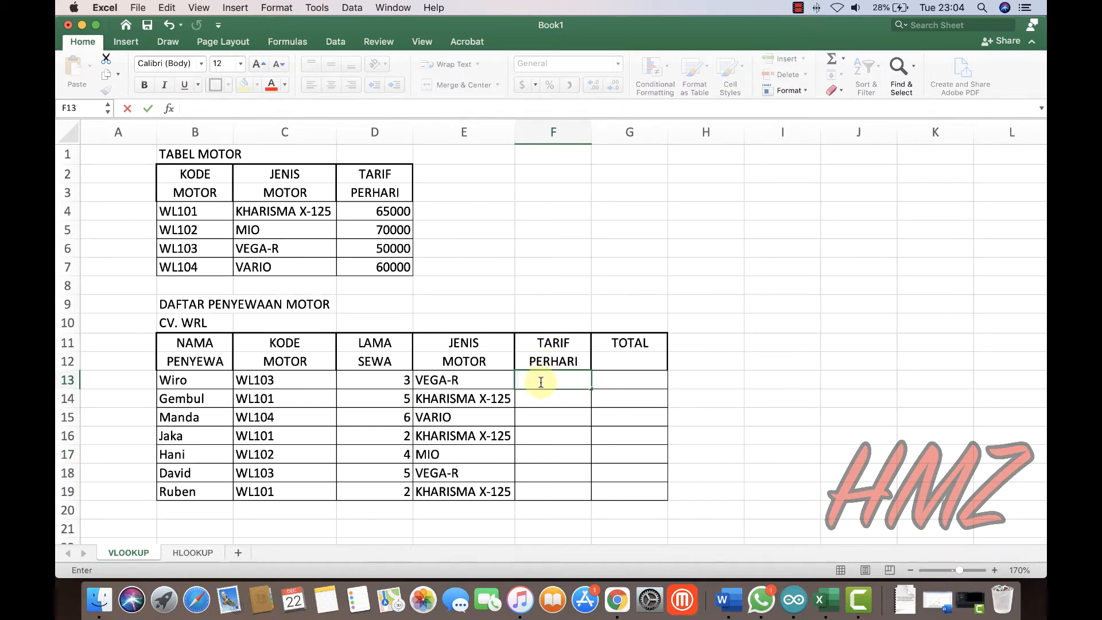
type("=")
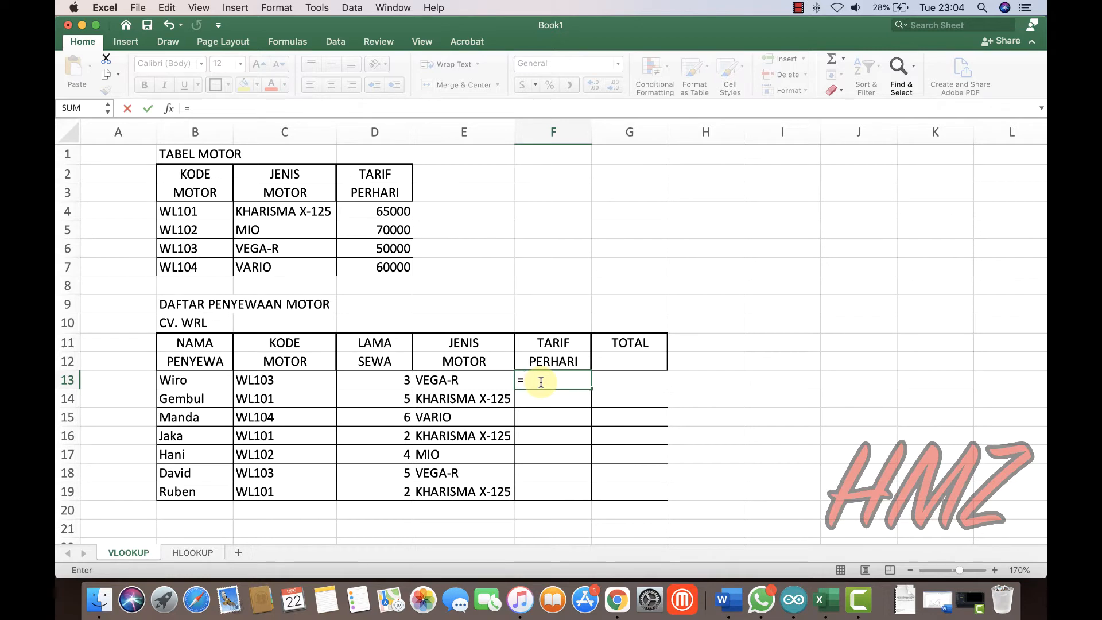
type("VL")
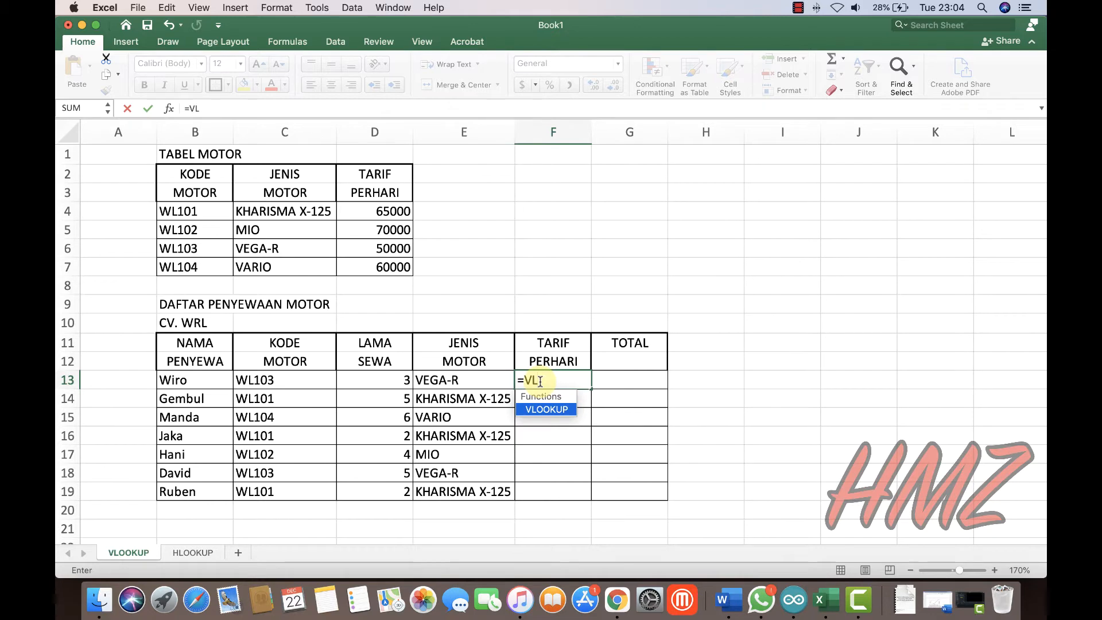
double_click(550, 411)
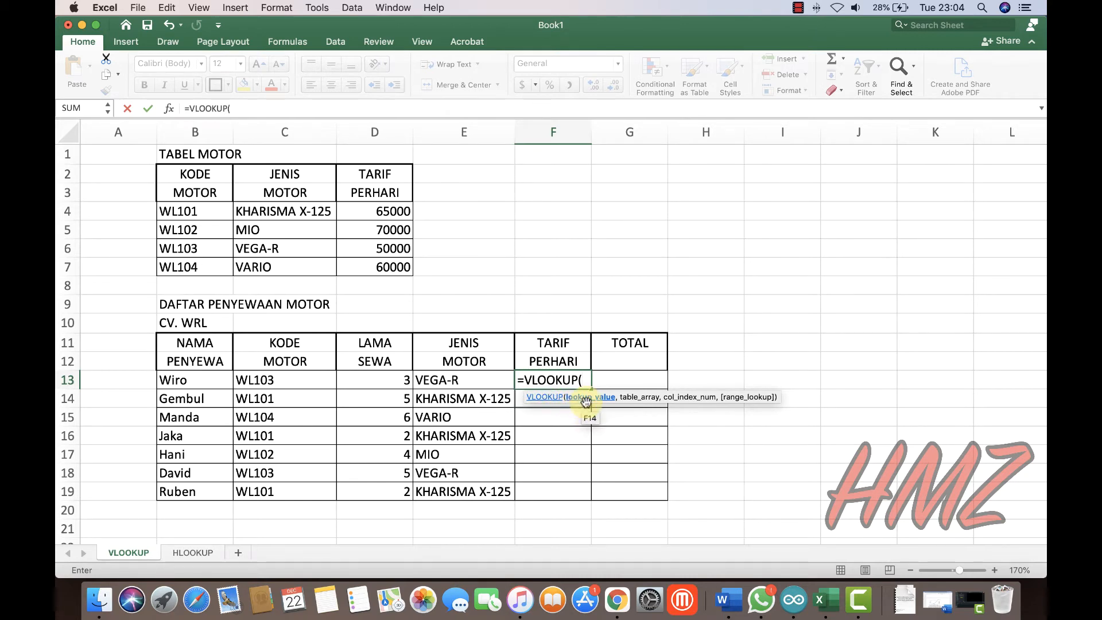
left_click(272, 381)
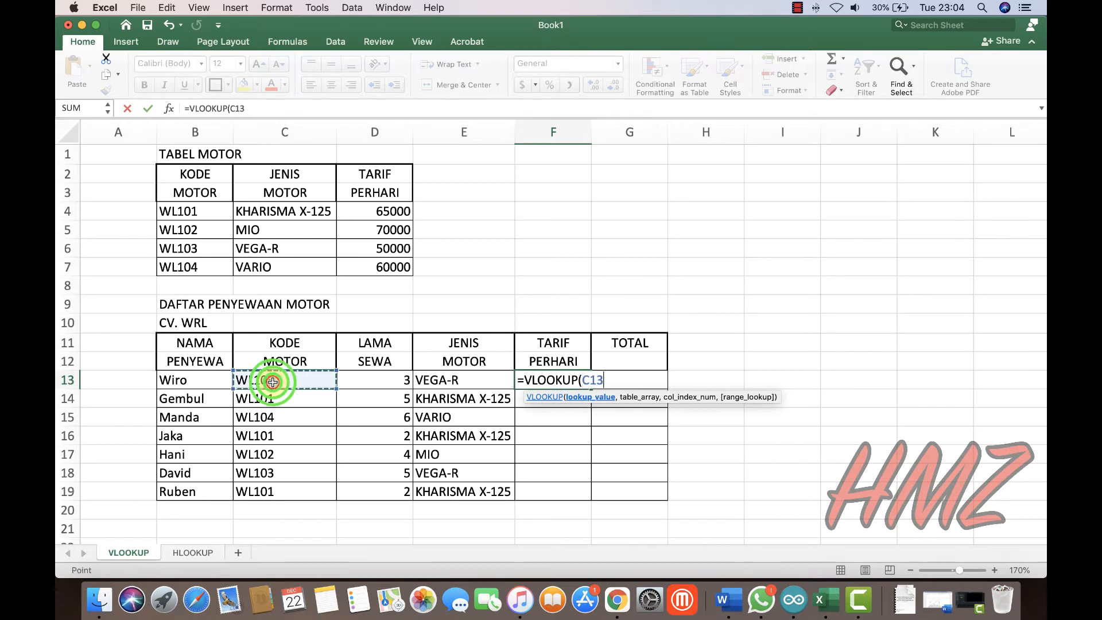
type(",")
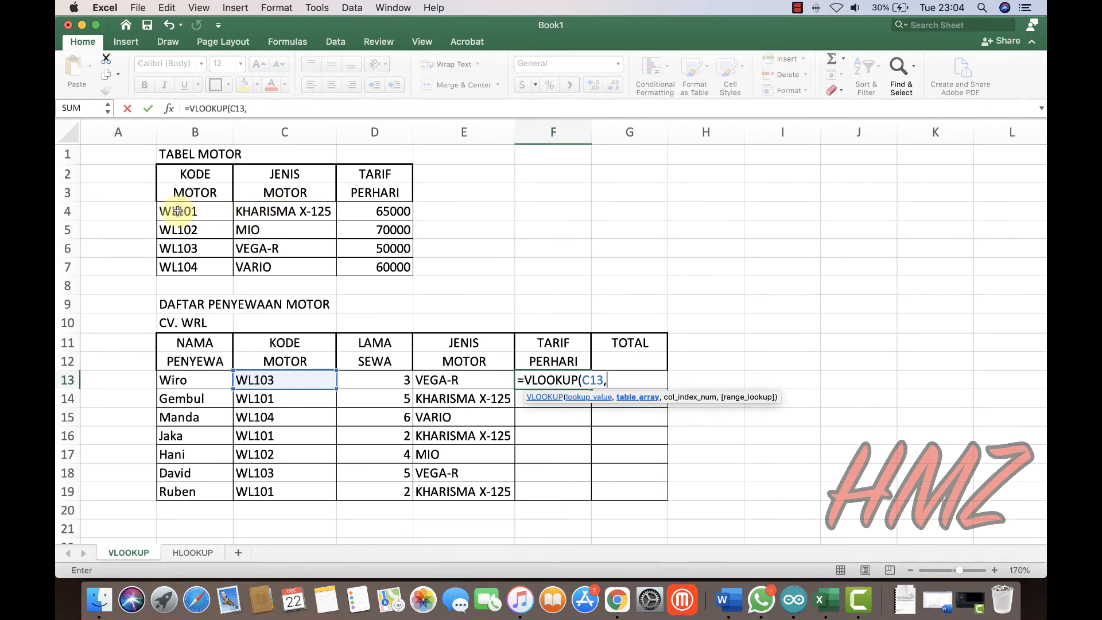
left_click_drag(178, 212, 370, 269)
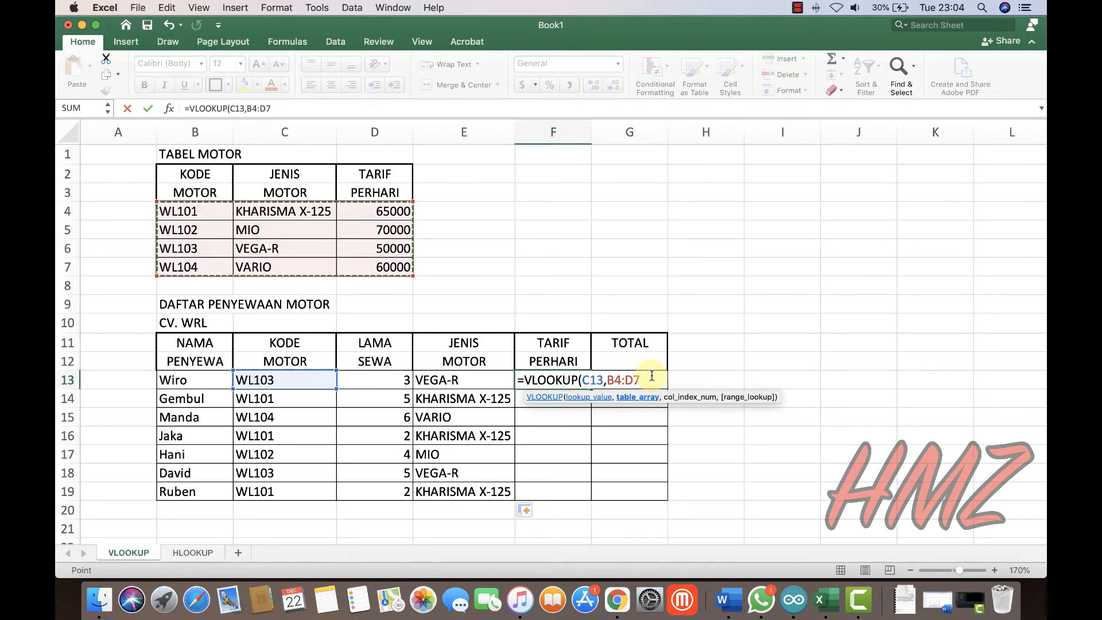
key("super+t")
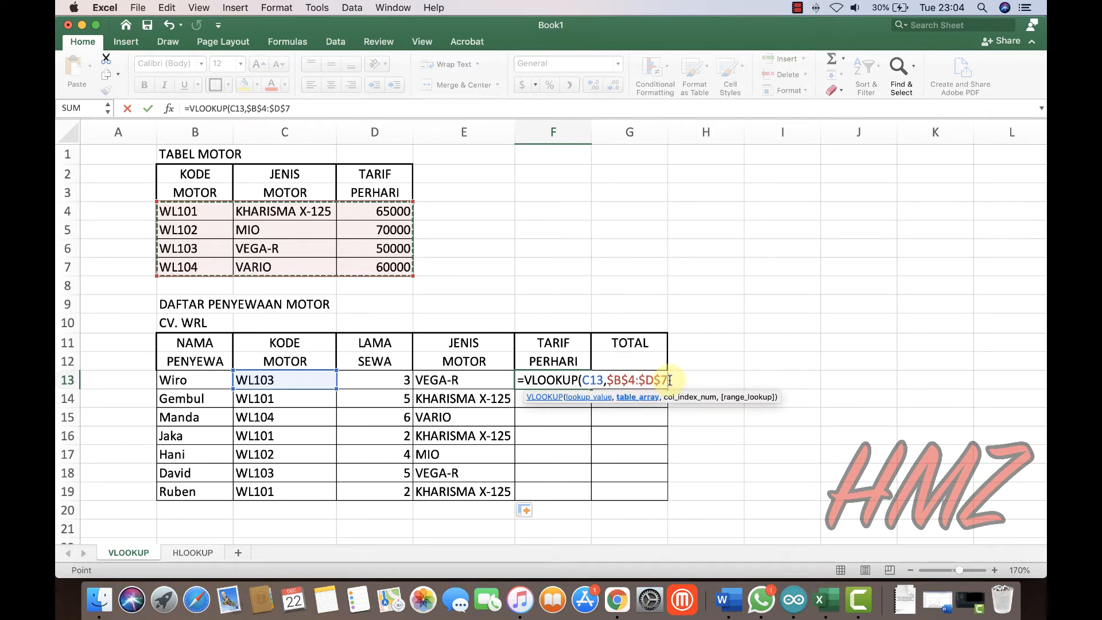
type(",")
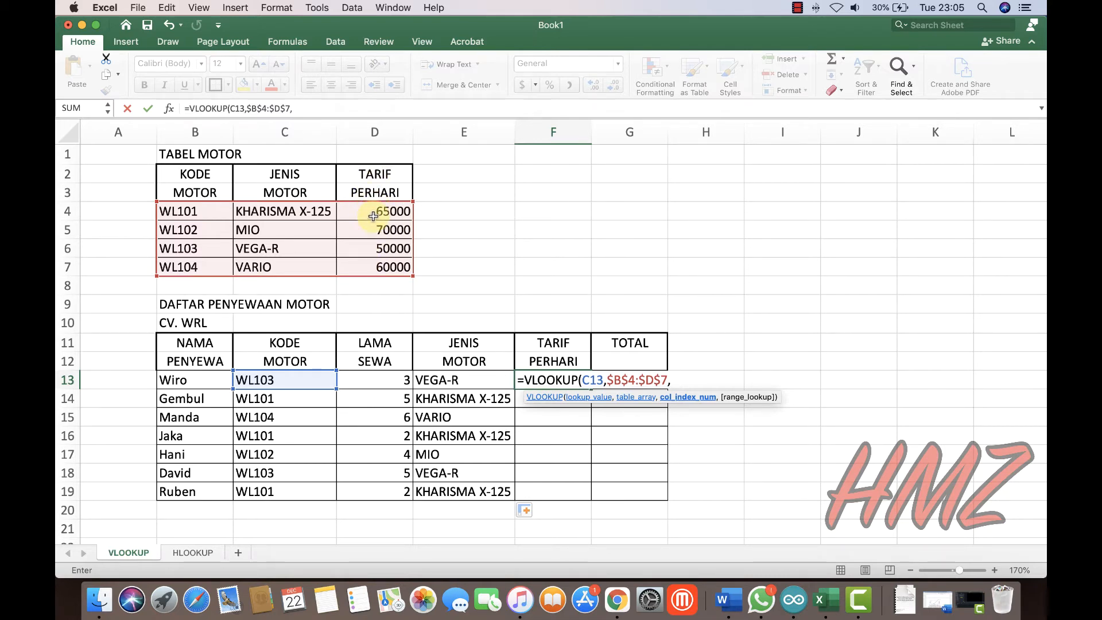
type("3)")
key("Return")
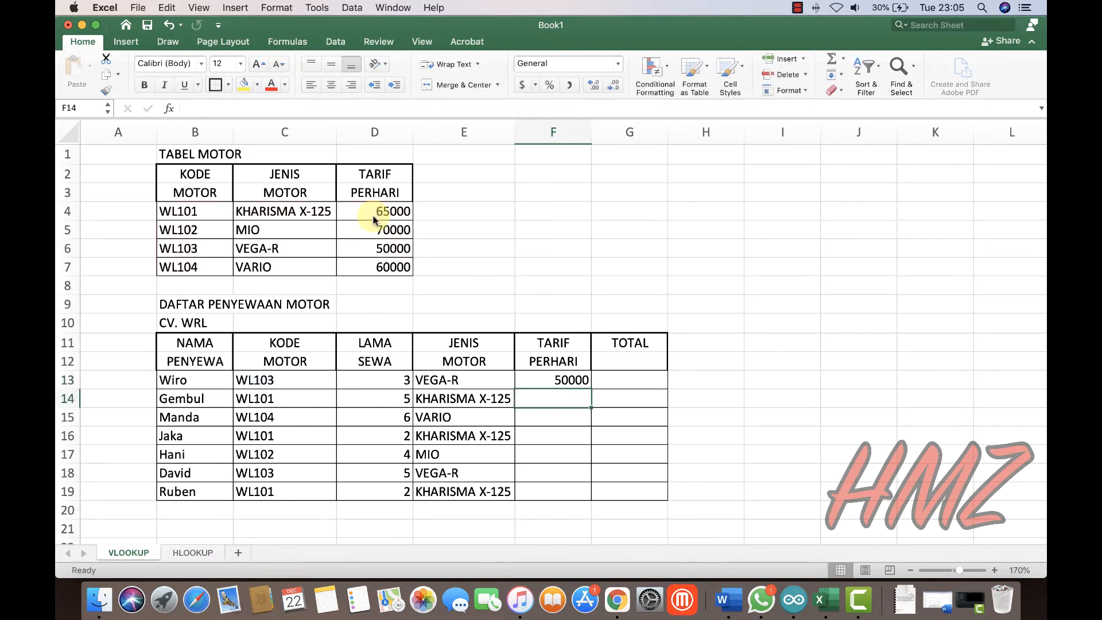
left_click(570, 380)
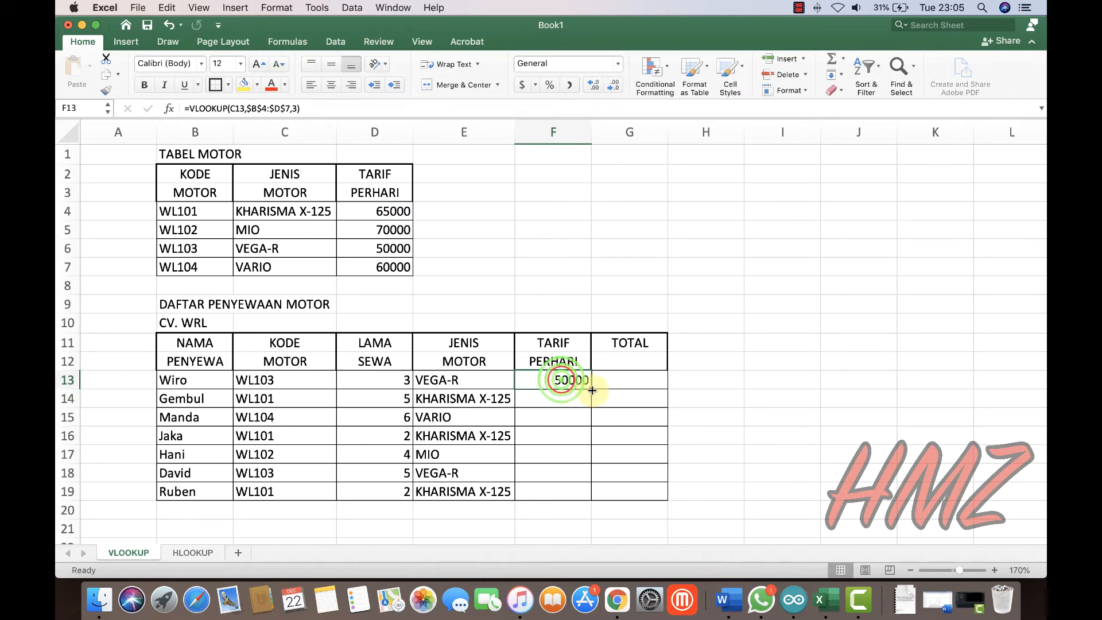
left_click_drag(591, 389, 584, 492)
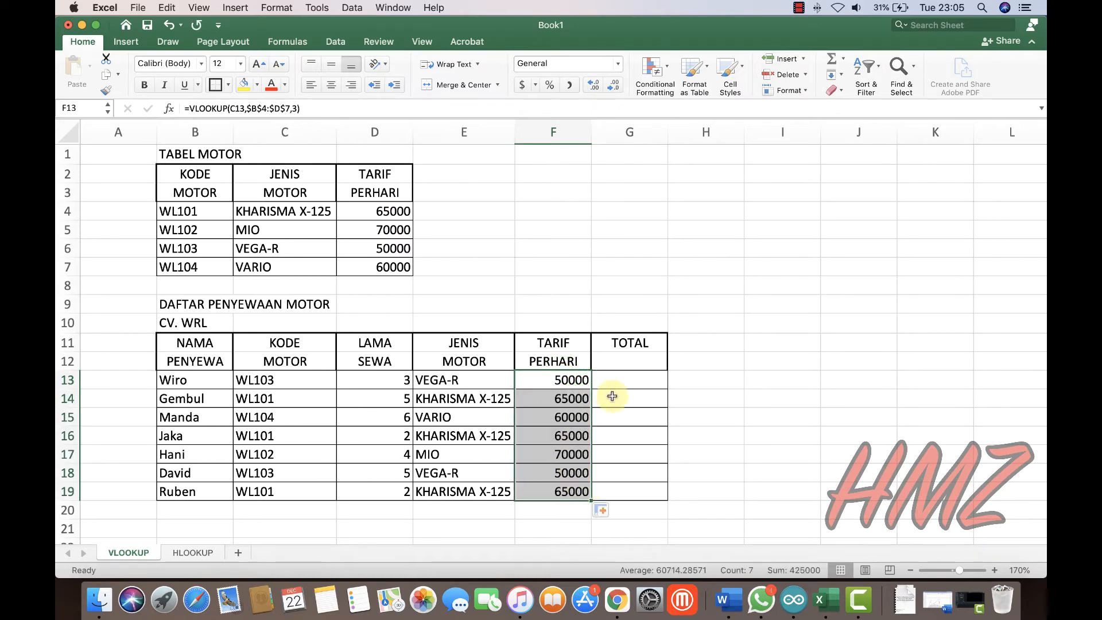
Calculate the TOTAL column by entering =D13*F13 in G13 and filling it down to G19
left_click(631, 381)
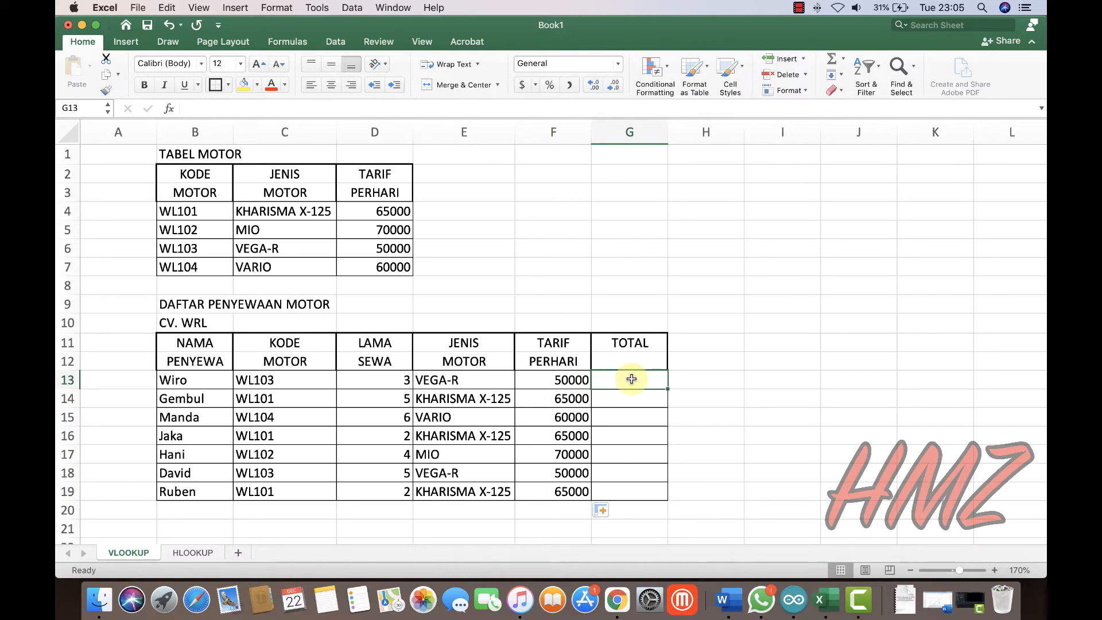
type("=")
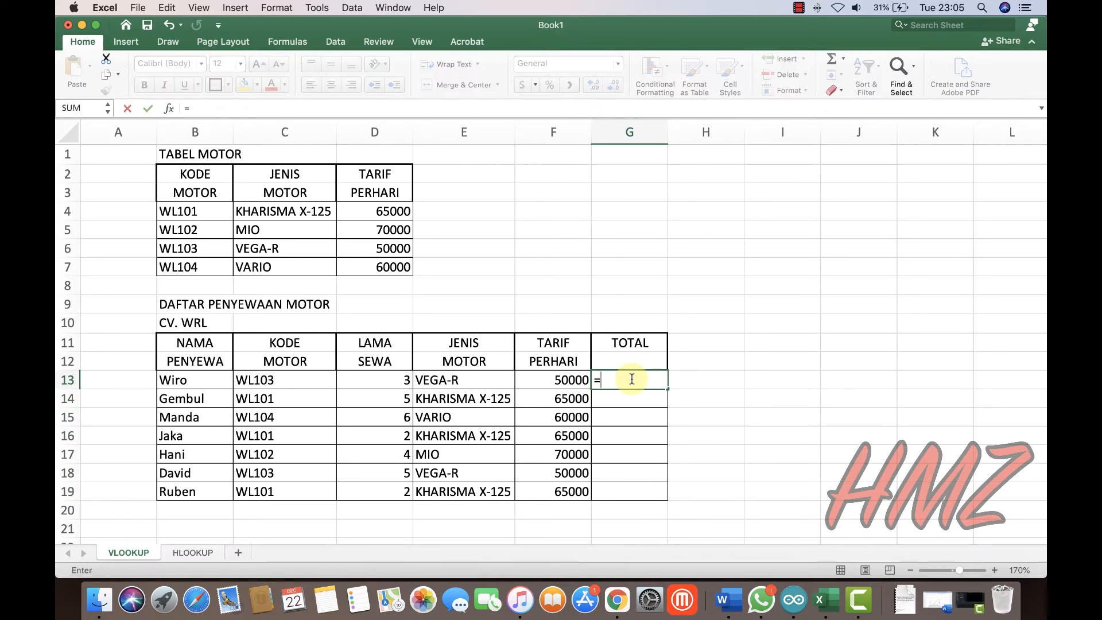
left_click(397, 377)
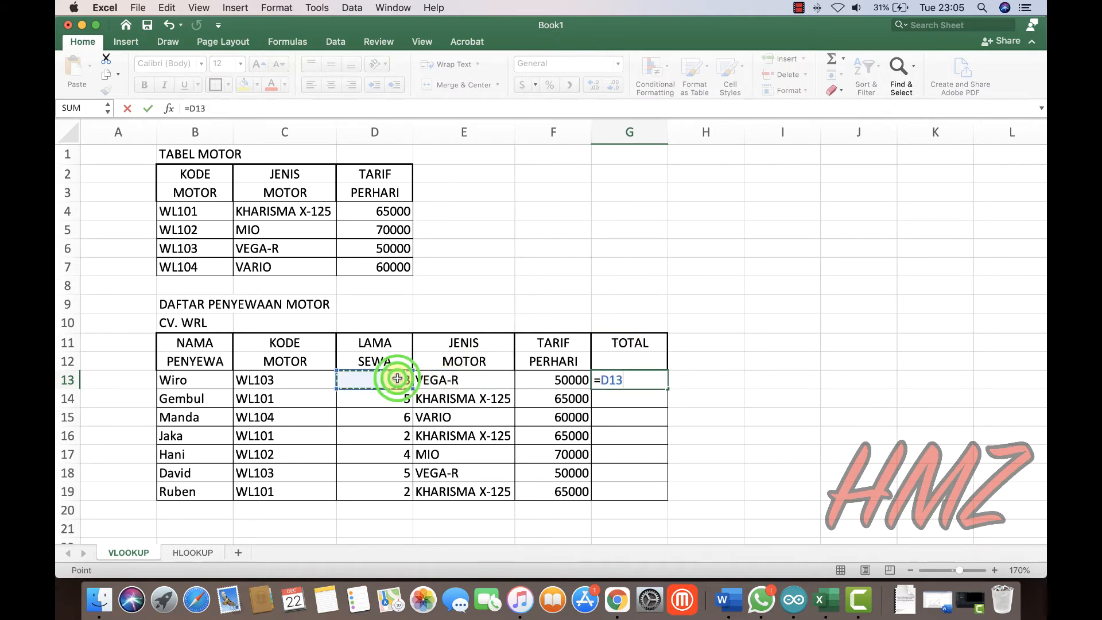
type("*")
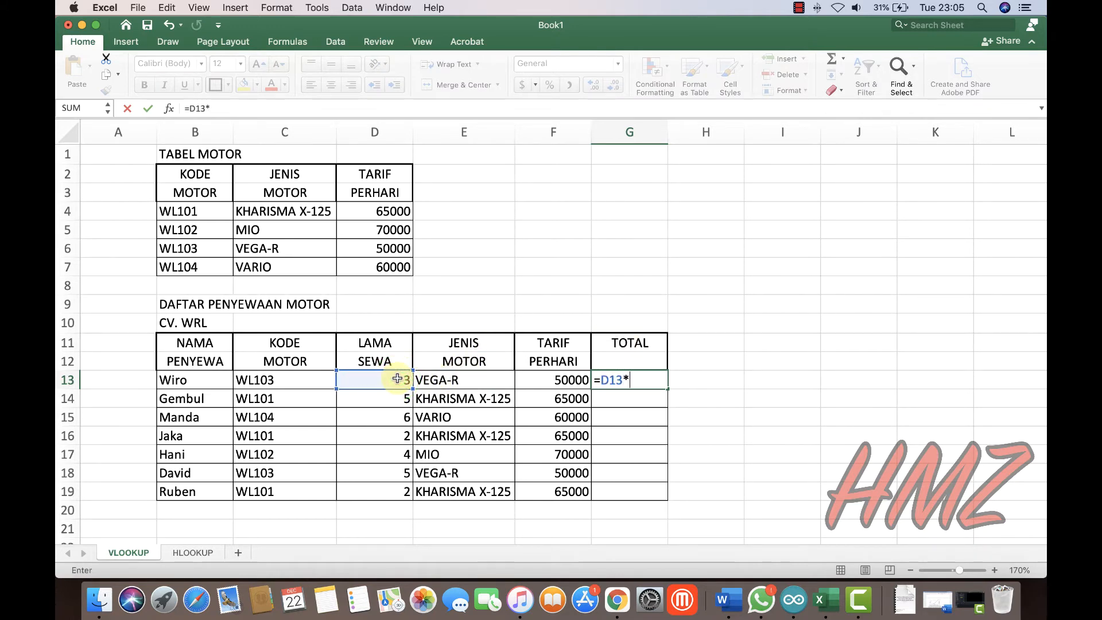
left_click(554, 381)
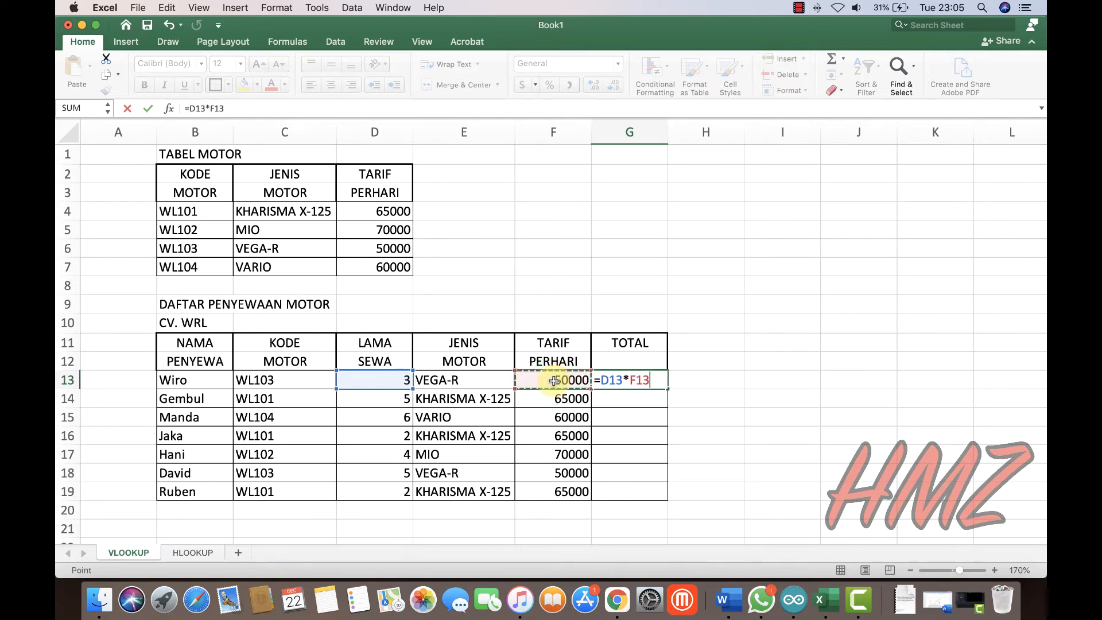
key("Return")
left_click_drag(669, 390, 666, 492)
key("Down")
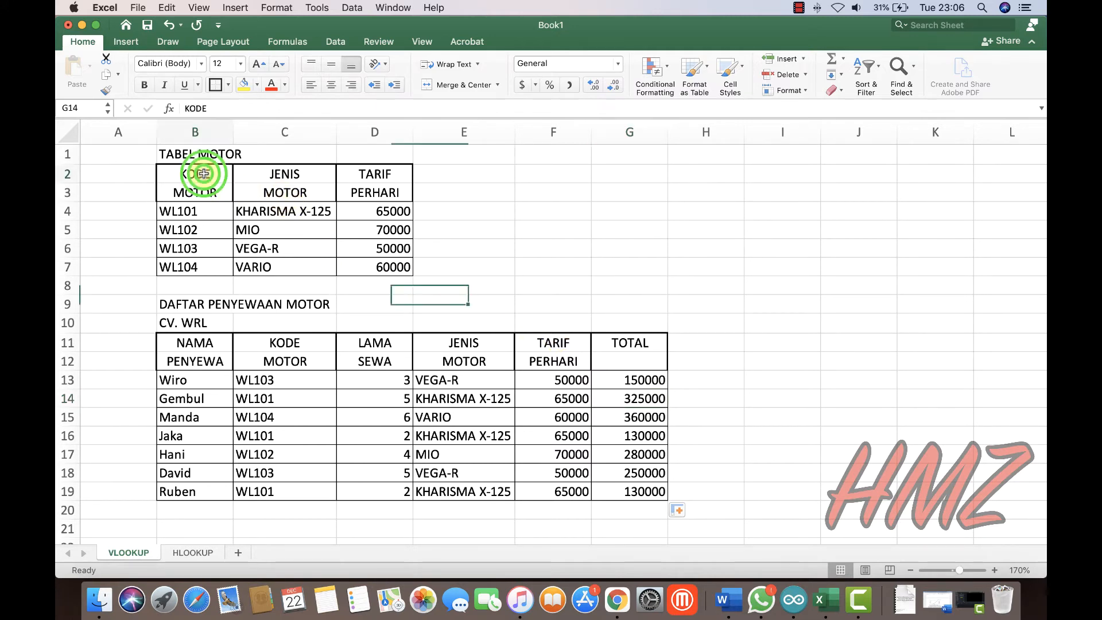
Review the KODE MOTOR, JENIS MOTOR and TARIF PERHARI columns of the motor table and switch to the HLOOKUP sheet
left_click_drag(202, 174, 196, 267)
left_click_drag(274, 174, 269, 266)
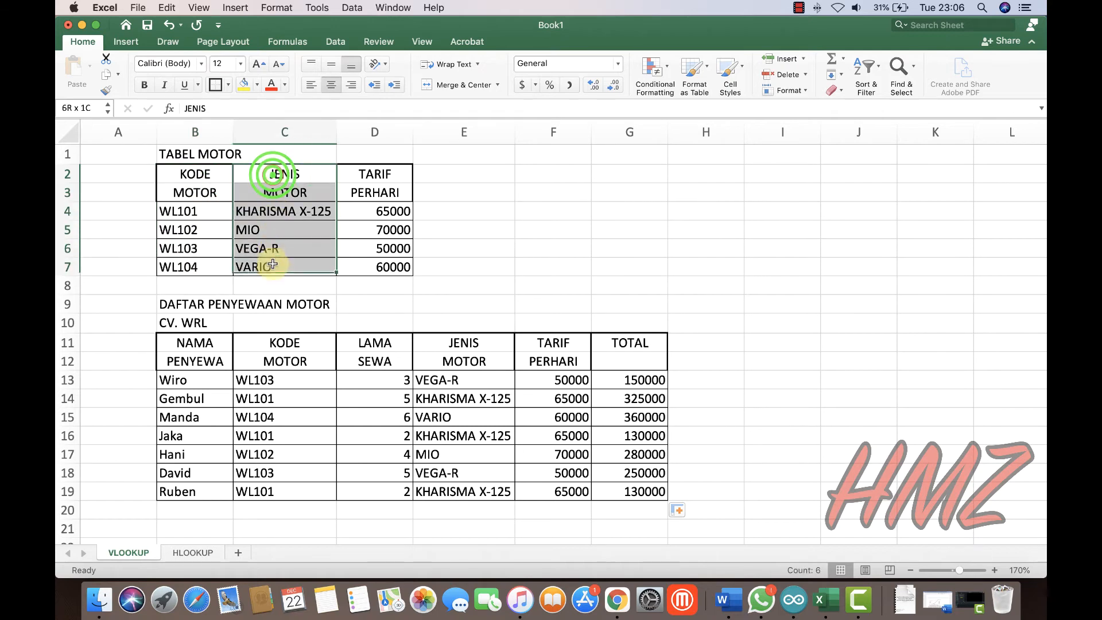
left_click_drag(370, 173, 363, 264)
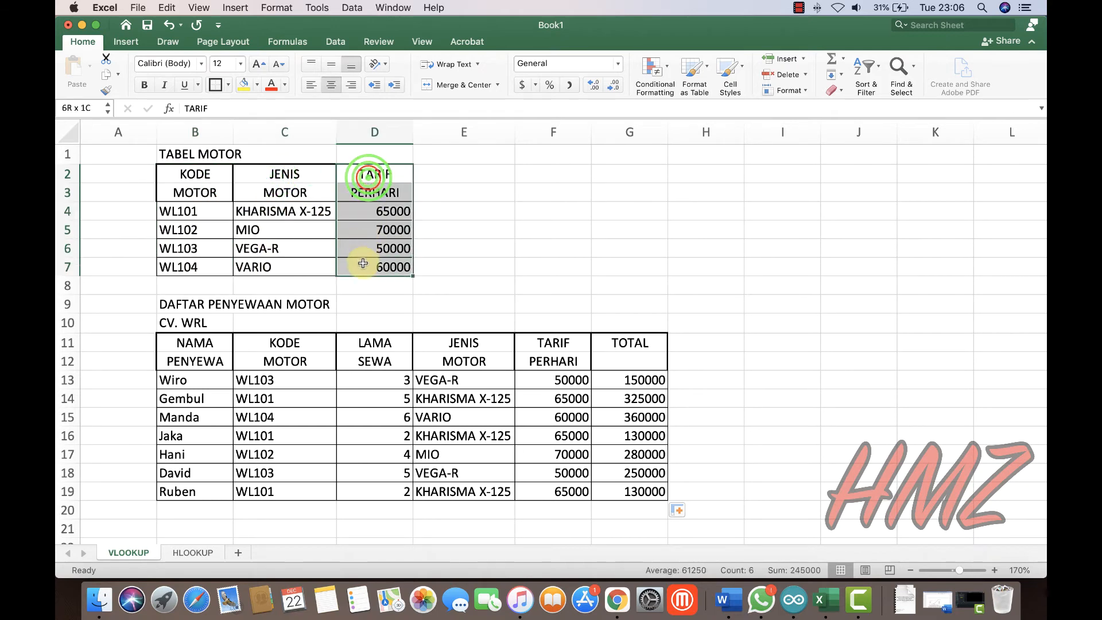
left_click(481, 267)
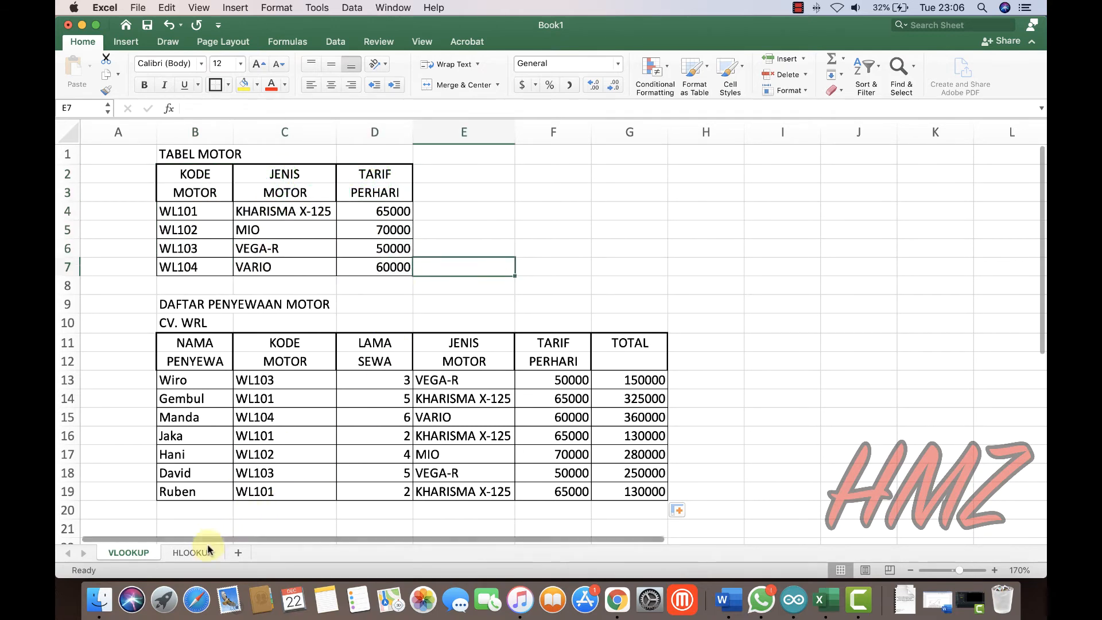
left_click(191, 552)
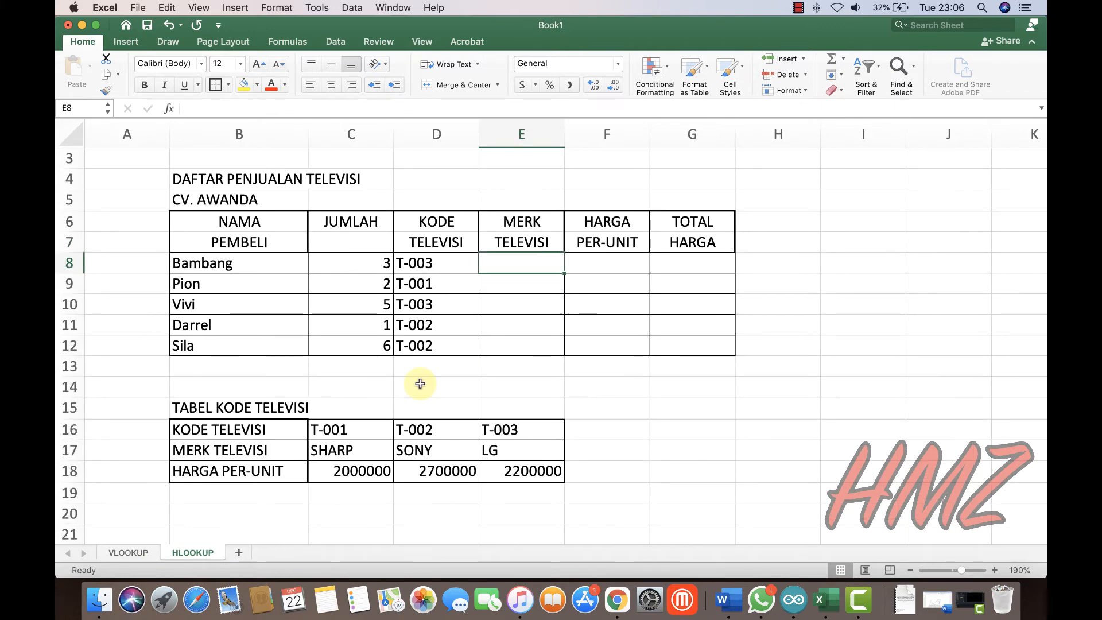
Review the KODE TELEVISI, MERK TELEVISI and HARGA PER-UNIT rows of the television code table, B16:E18
left_click(251, 436)
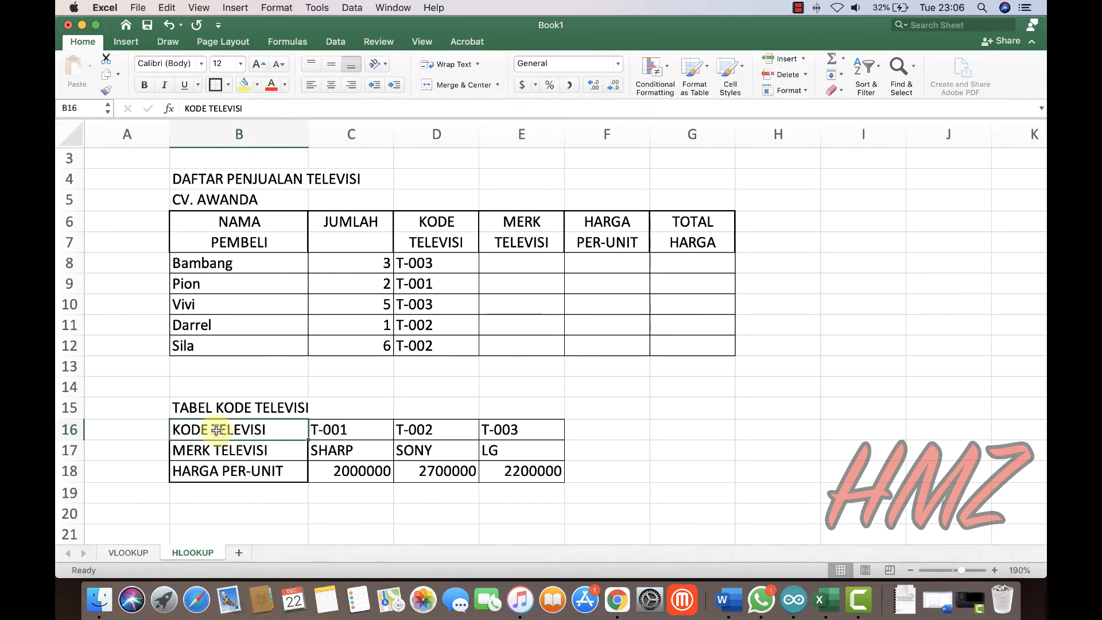
left_click_drag(216, 431, 536, 436)
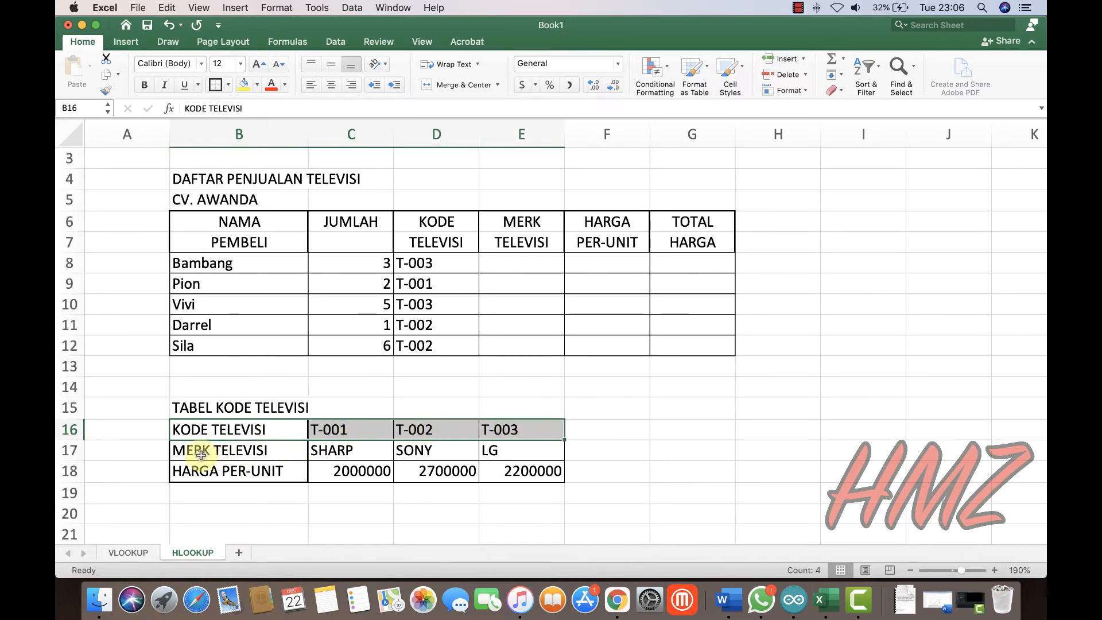
left_click_drag(201, 455, 553, 467)
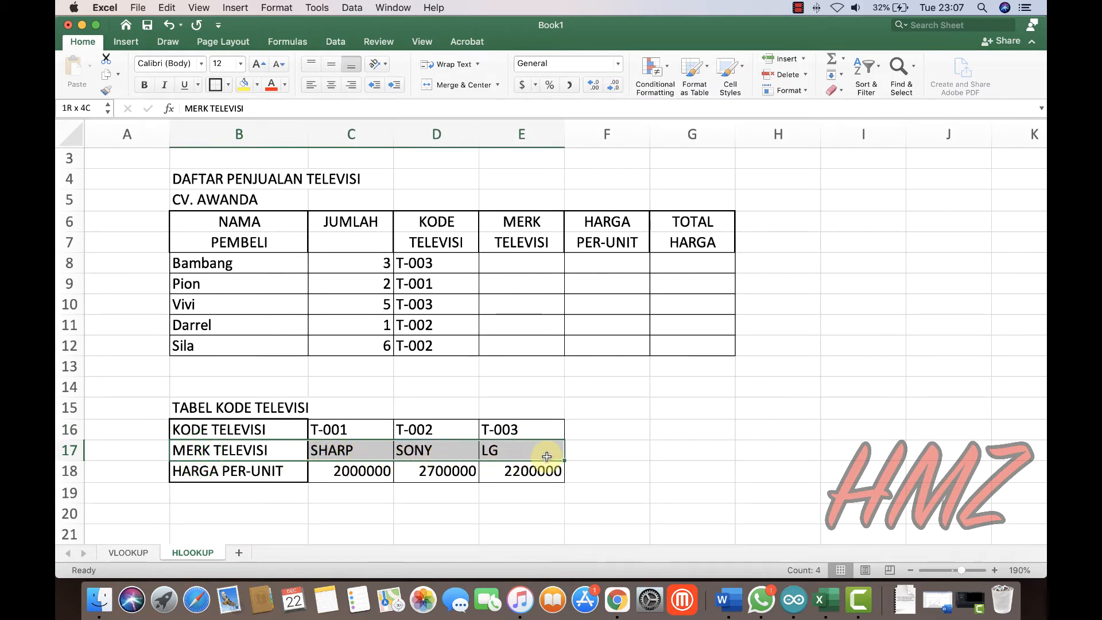
left_click(204, 468)
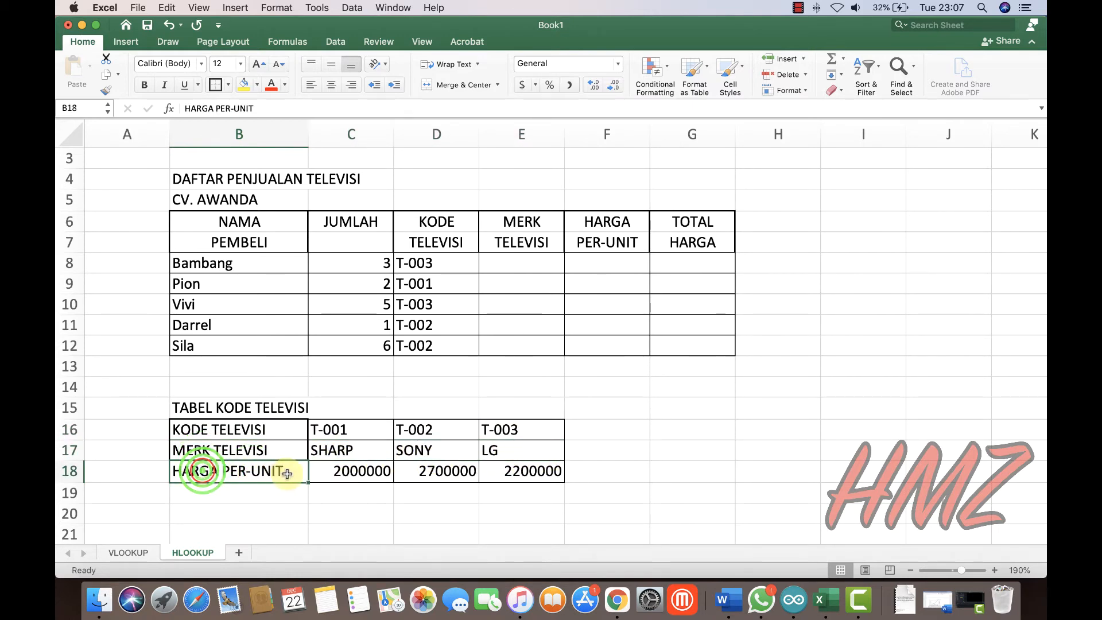
left_click_drag(287, 473, 521, 473)
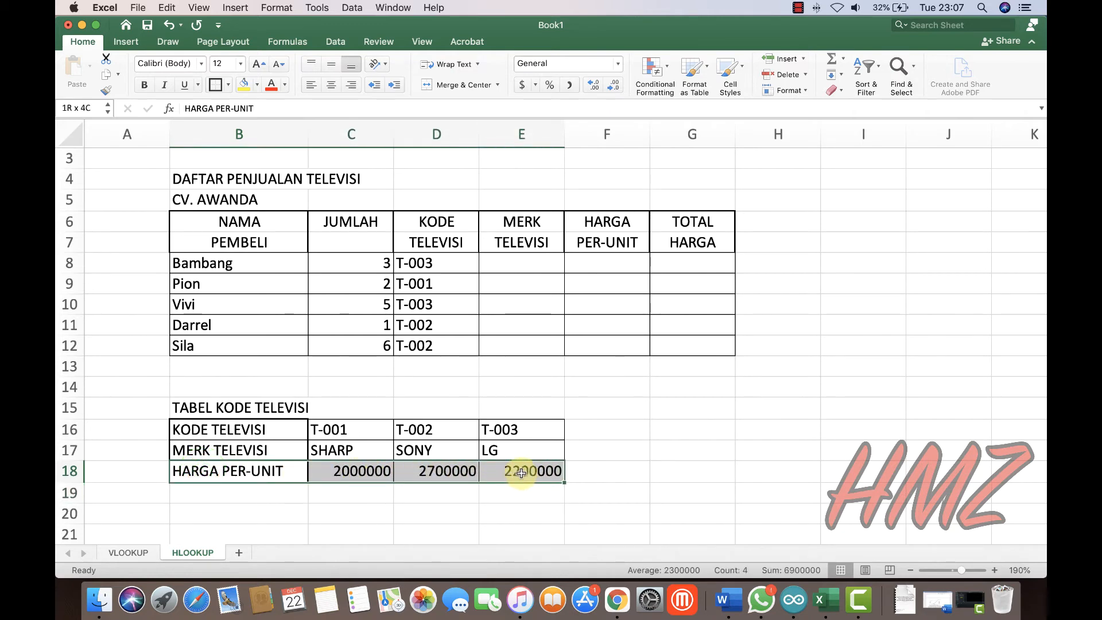
left_click(388, 392)
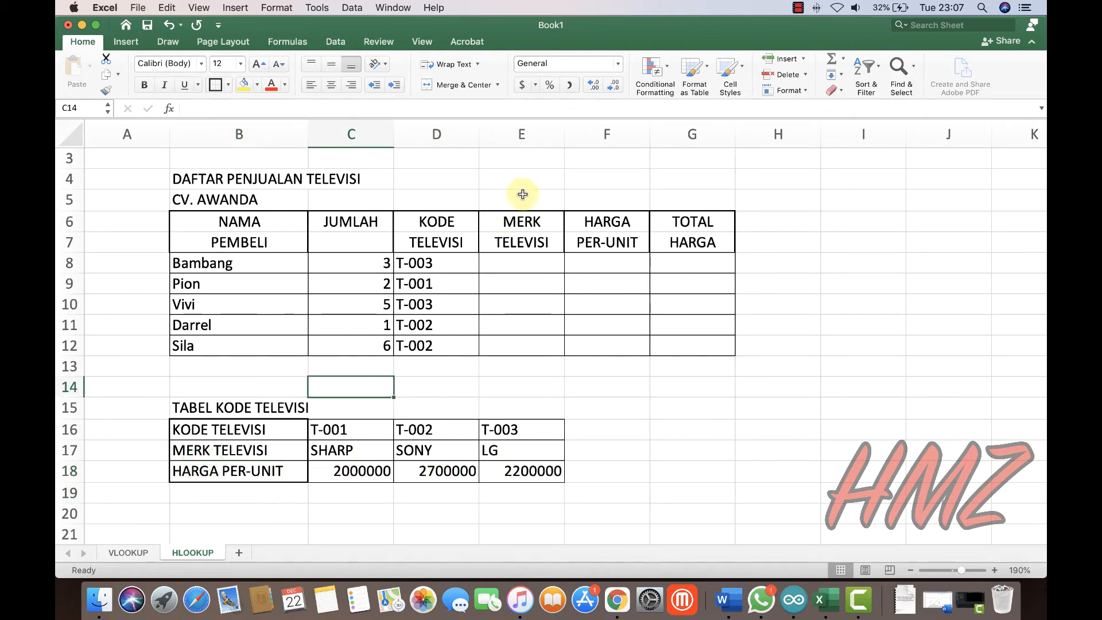
Fill the MERK TELEVISI column of the sales table, E8:E12, with the formula =HLOOKUP(D8,$C$16:$E$18,2) starting in E8
left_click(502, 263)
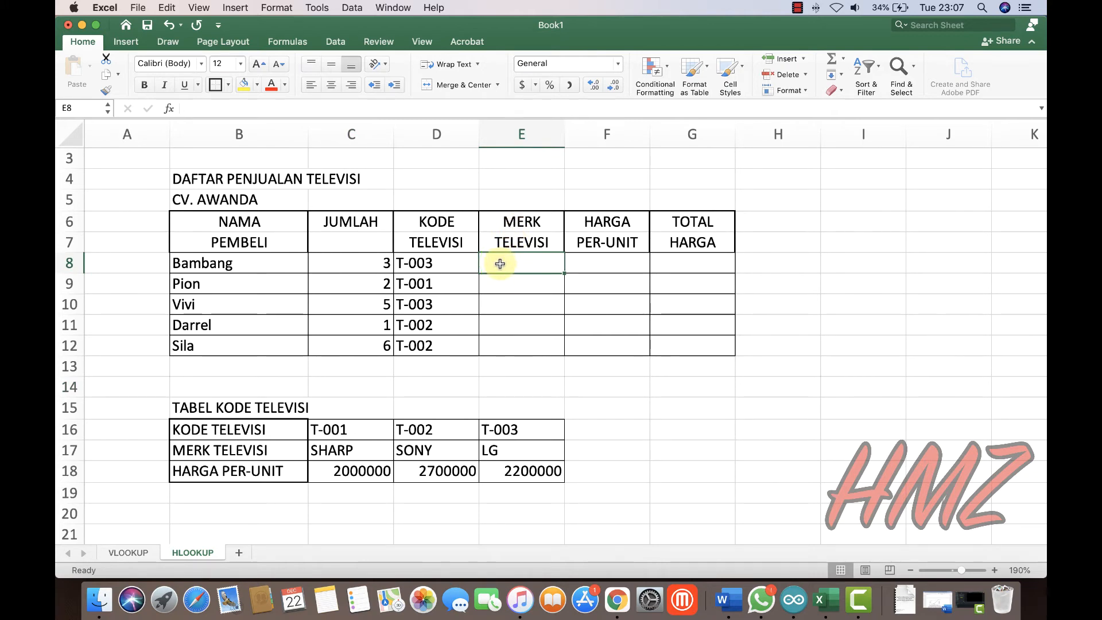
type("=")
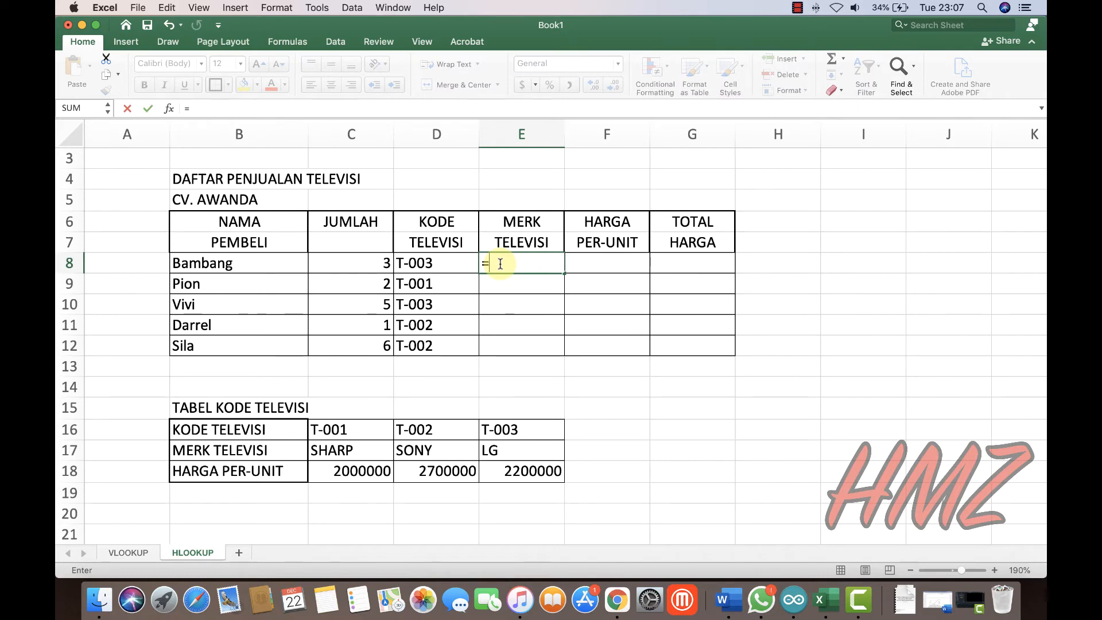
type("HL")
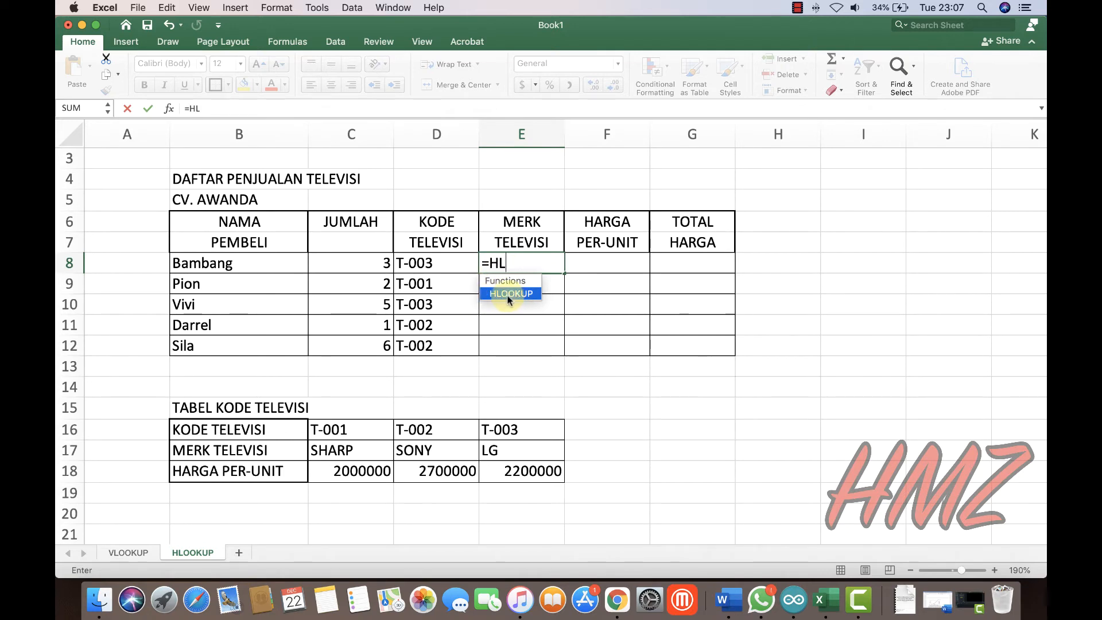
double_click(507, 300)
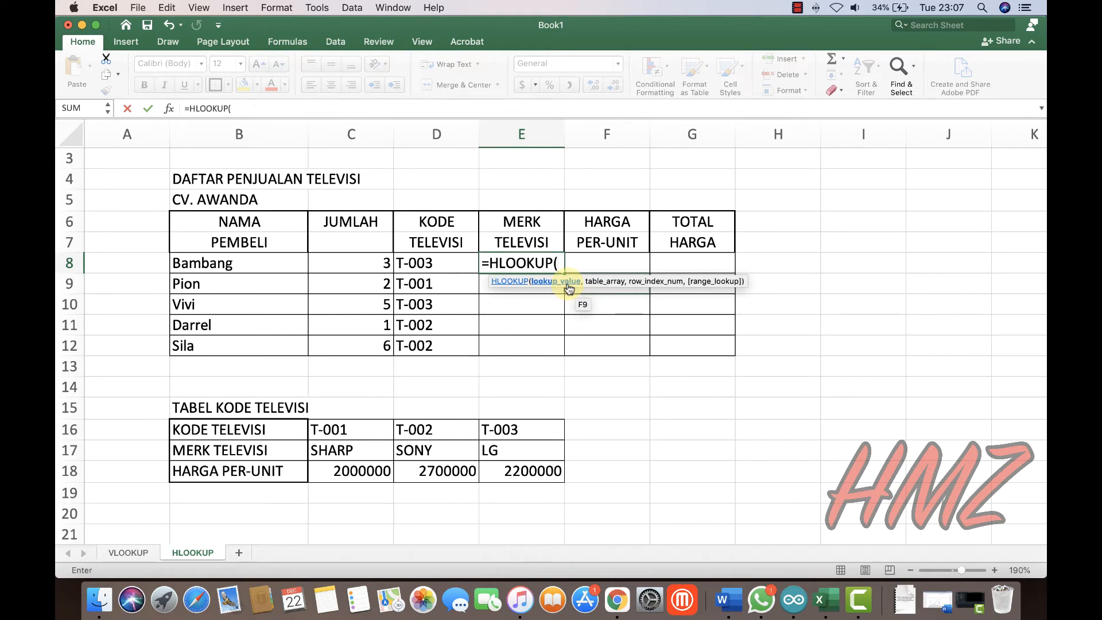
left_click(444, 263)
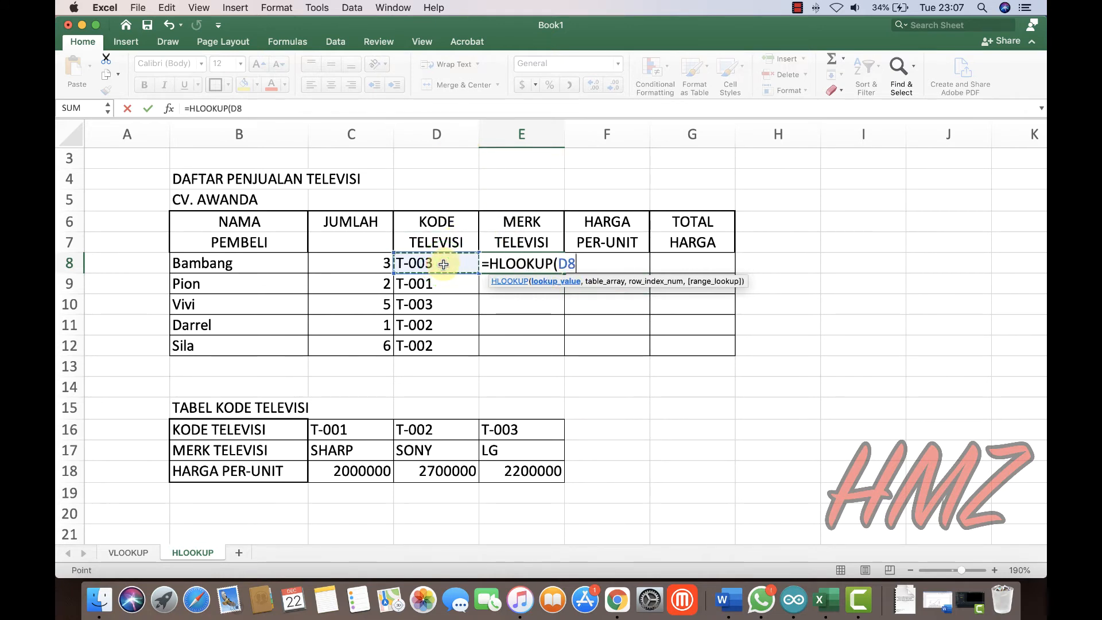
type(",")
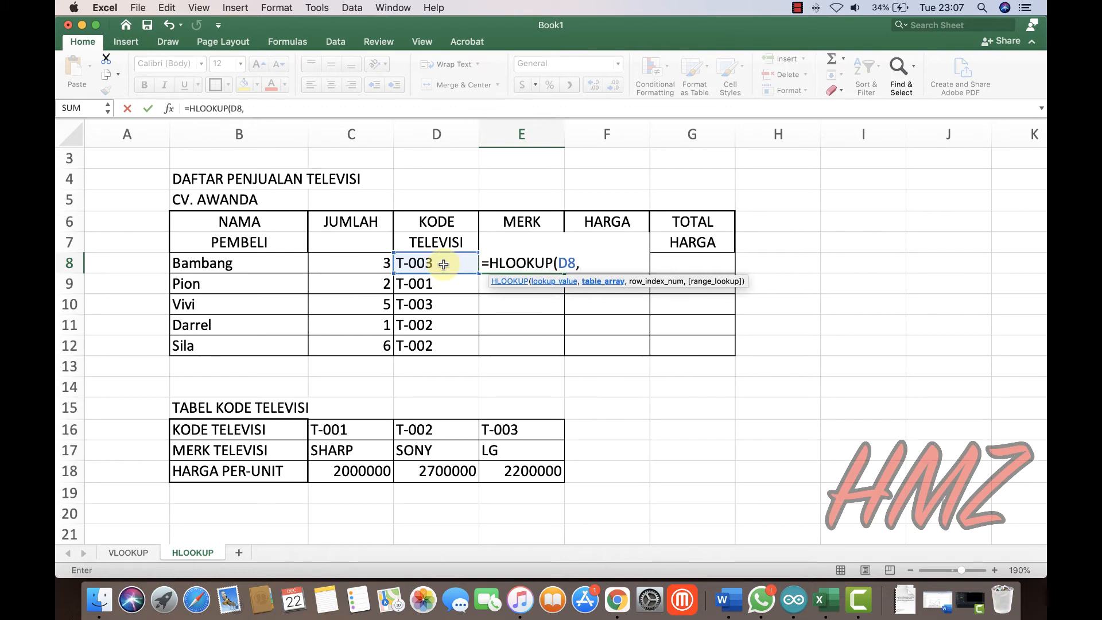
left_click(339, 428)
left_click_drag(394, 430, 524, 475)
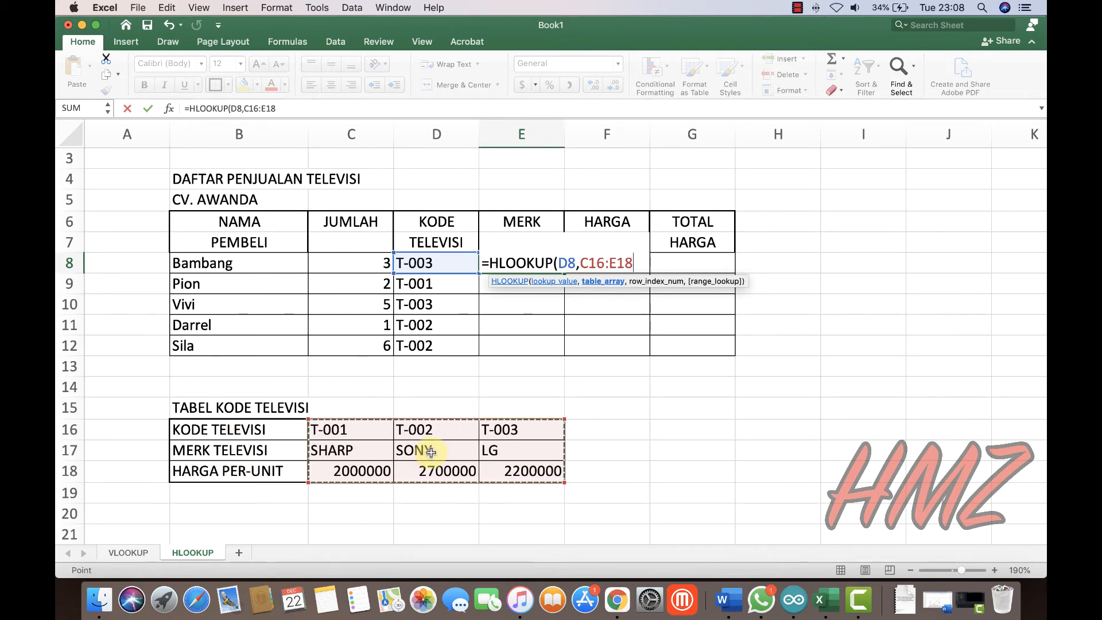
key("F4")
type(",2")
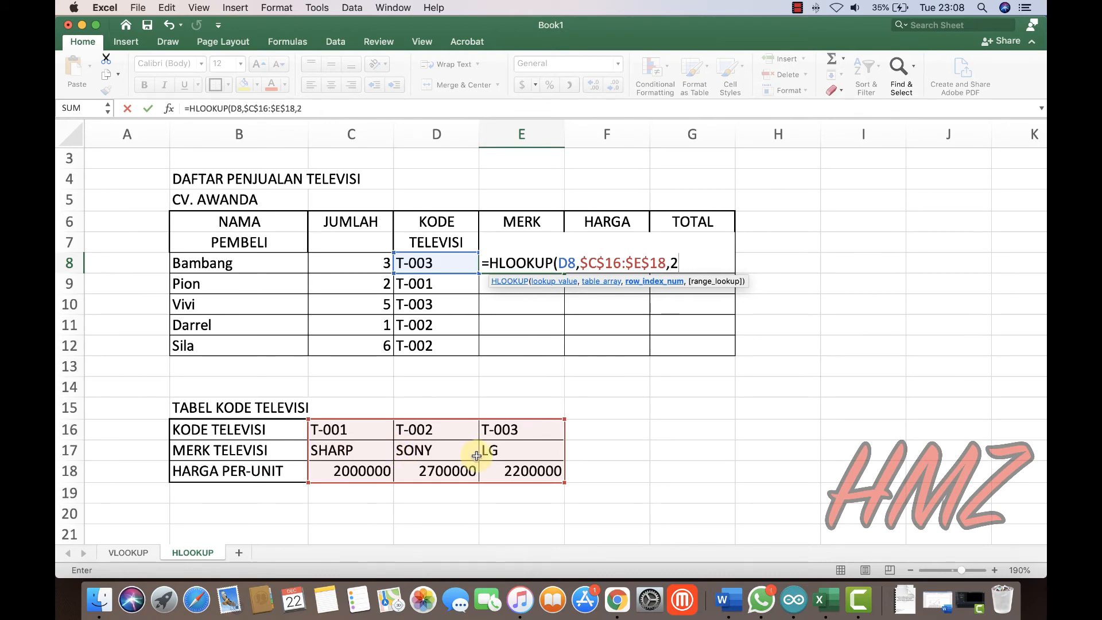
type(")")
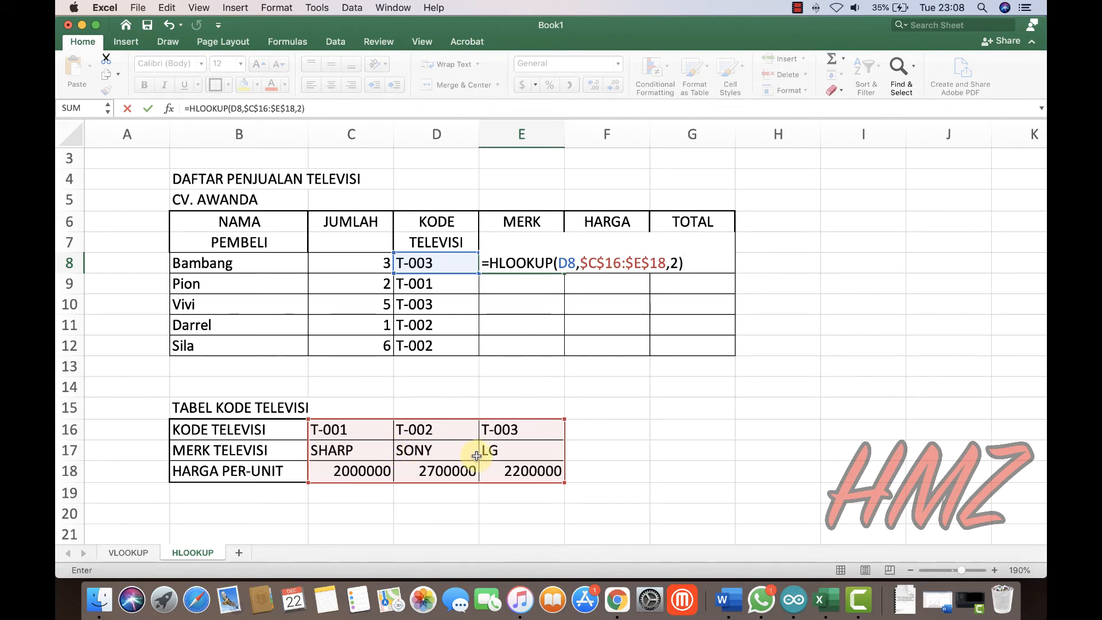
key("Return")
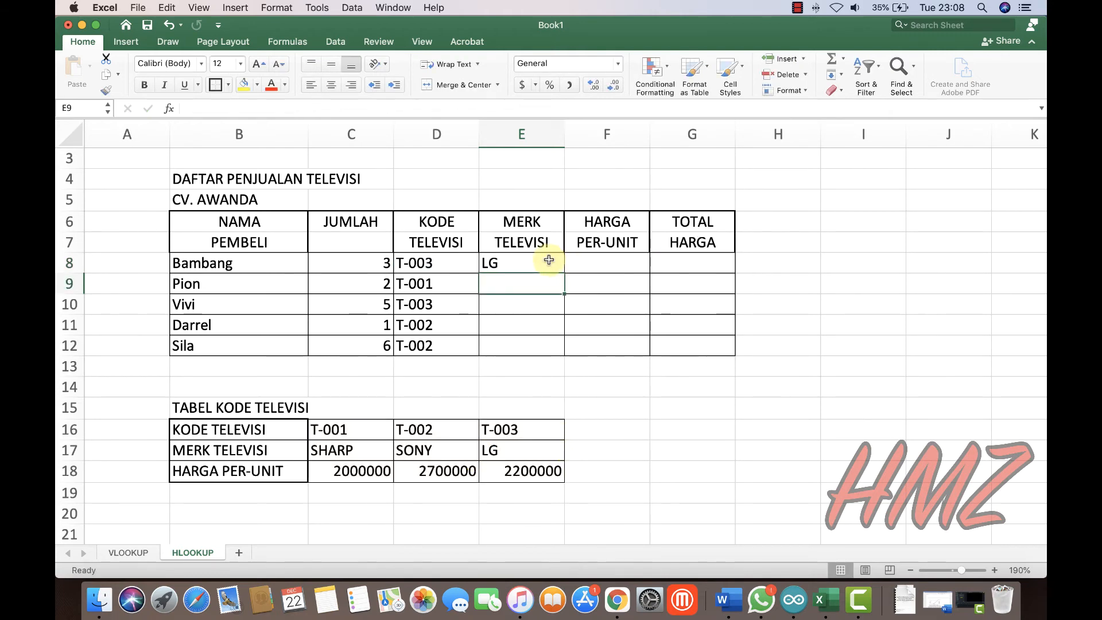
left_click(549, 262)
left_click_drag(565, 274, 564, 351)
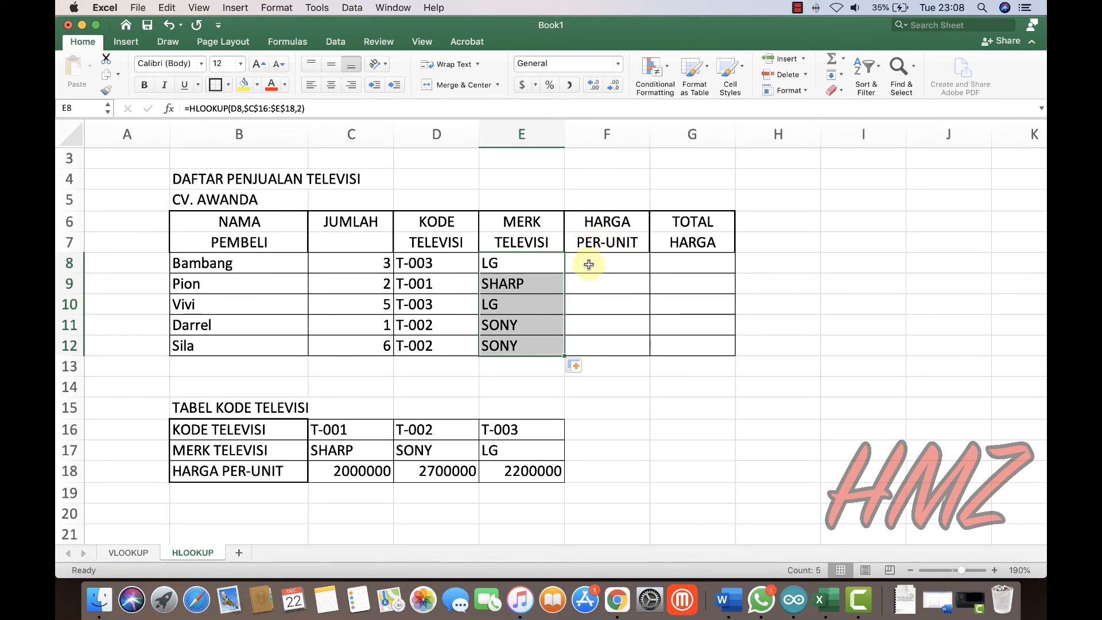
Fill the HARGA PER-UNIT column of the sales table, F8:F12, with the formula =HLOOKUP(D8,$C$16:$E$18,3) starting in F8
left_click(589, 265)
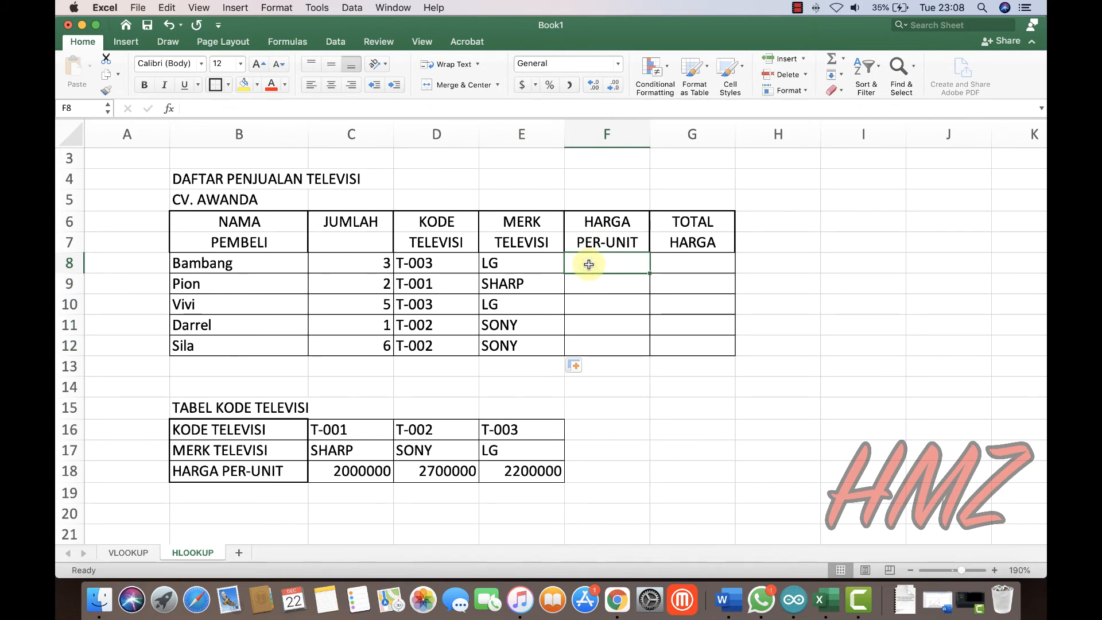
type("=")
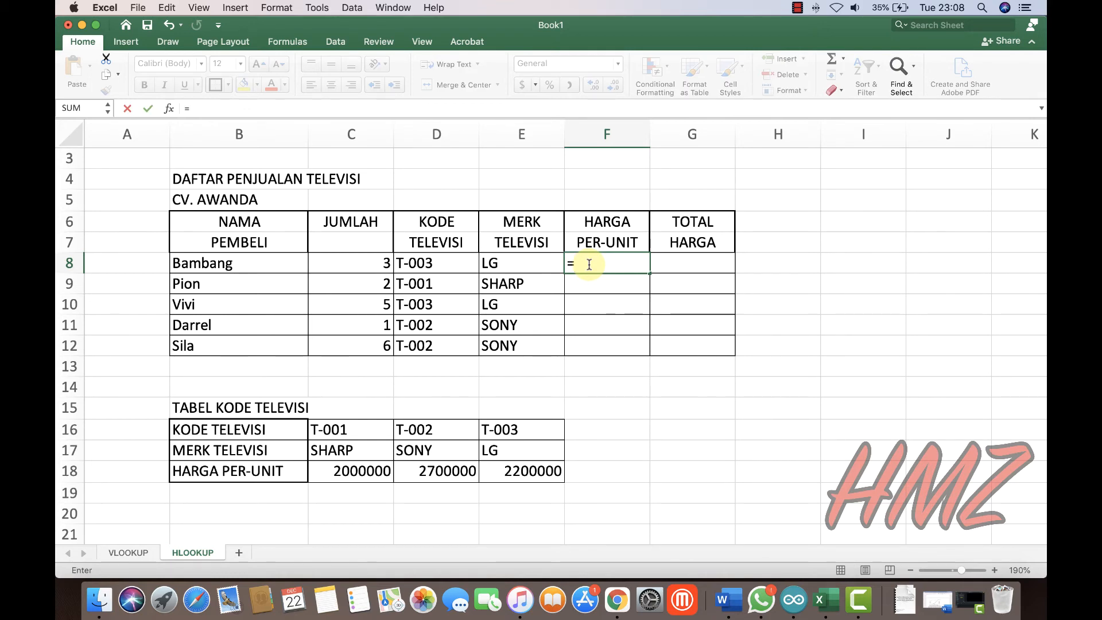
type("HL")
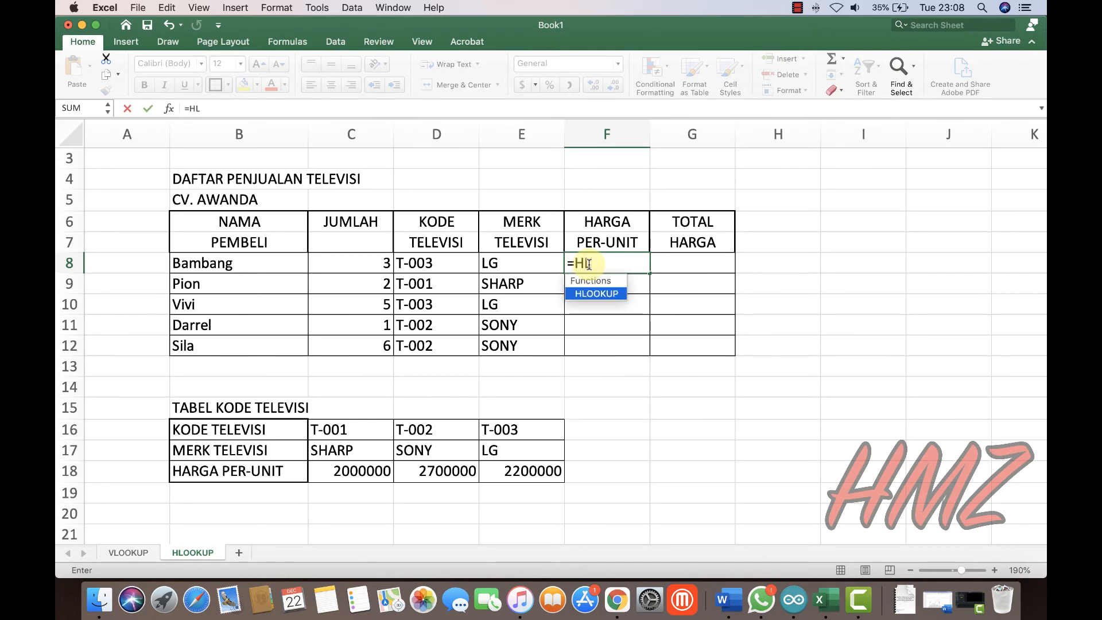
double_click(602, 294)
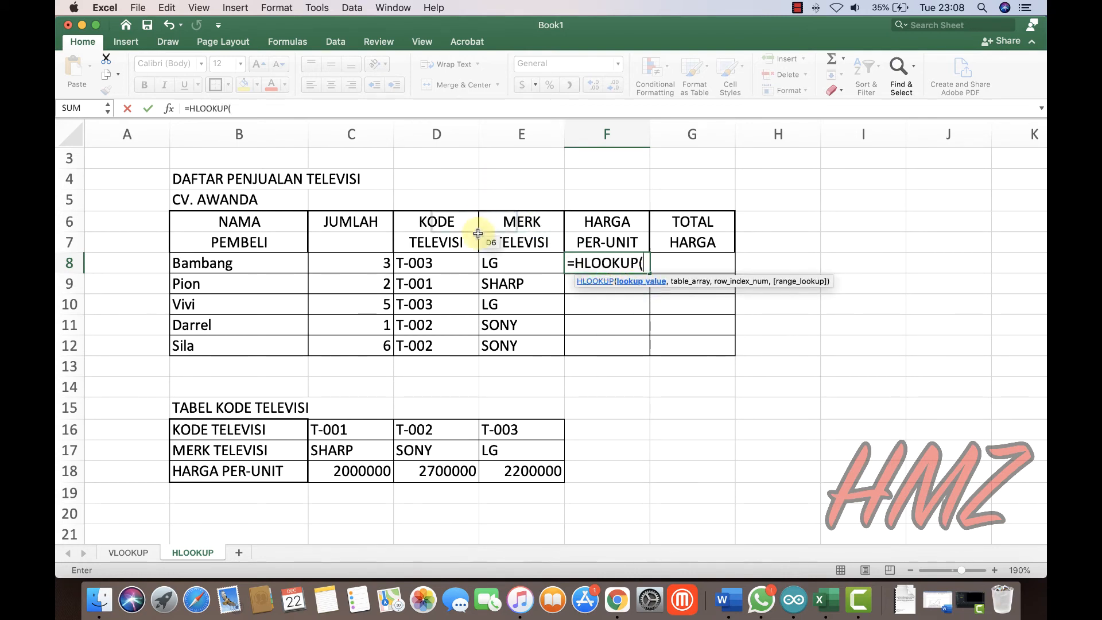
left_click(448, 263)
type(",")
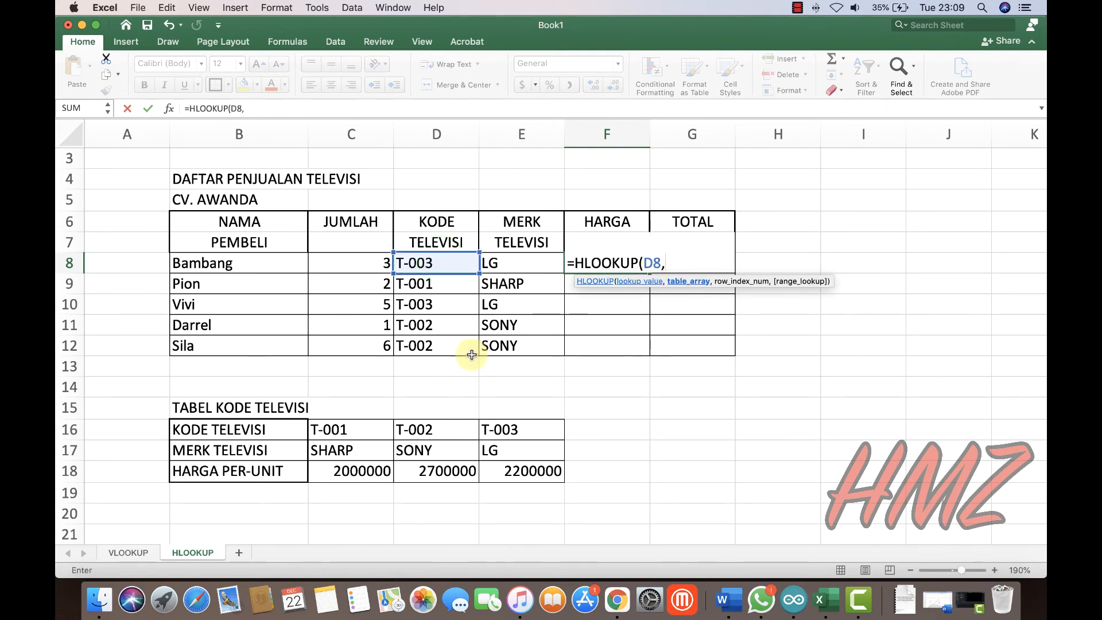
left_click_drag(338, 429, 505, 471)
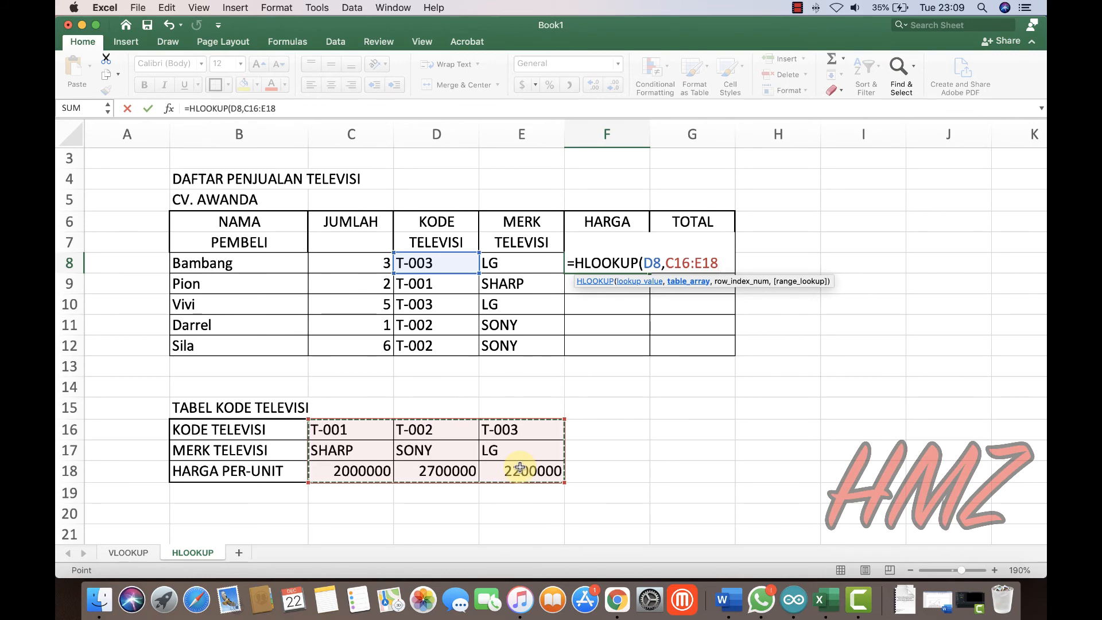
key("F4")
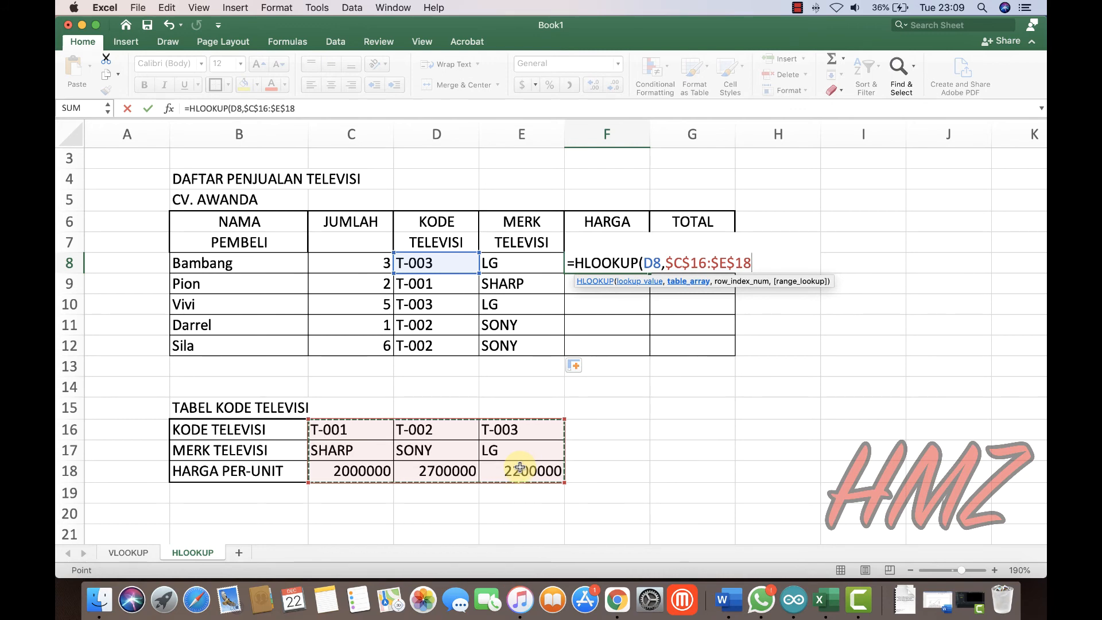
type(",3")
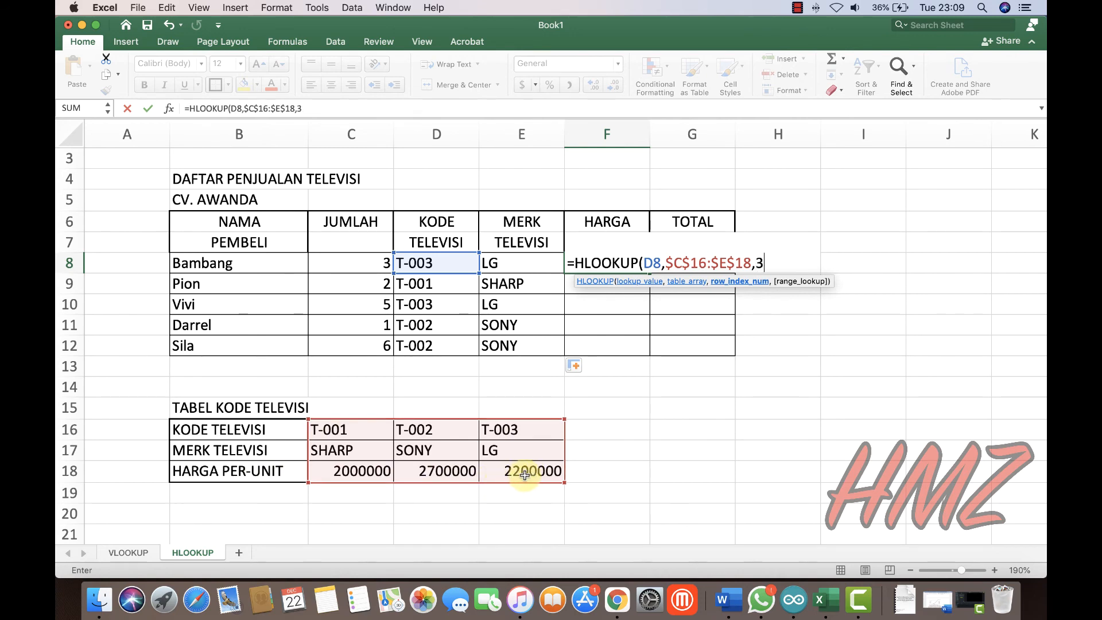
type(")")
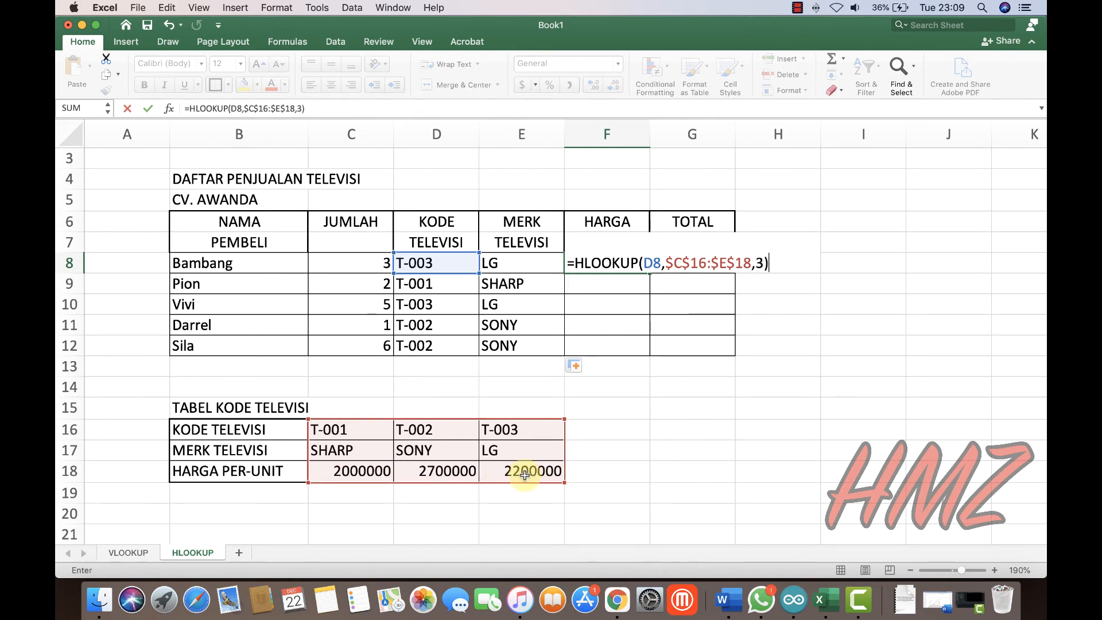
key("Return")
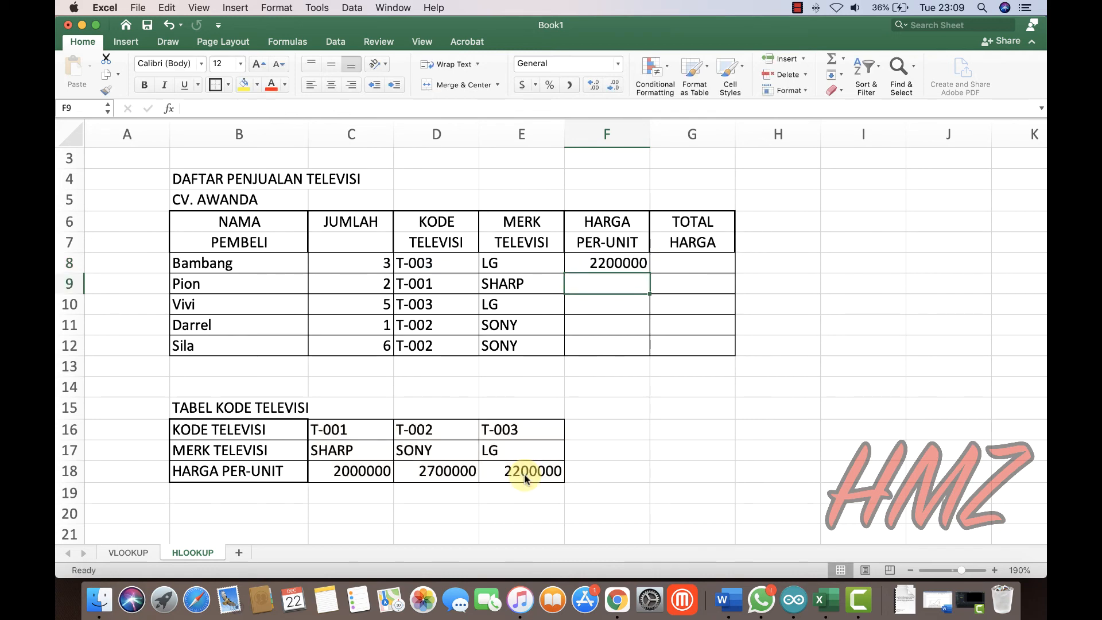
left_click(623, 263)
left_click_drag(648, 272, 638, 346)
key("super+z")
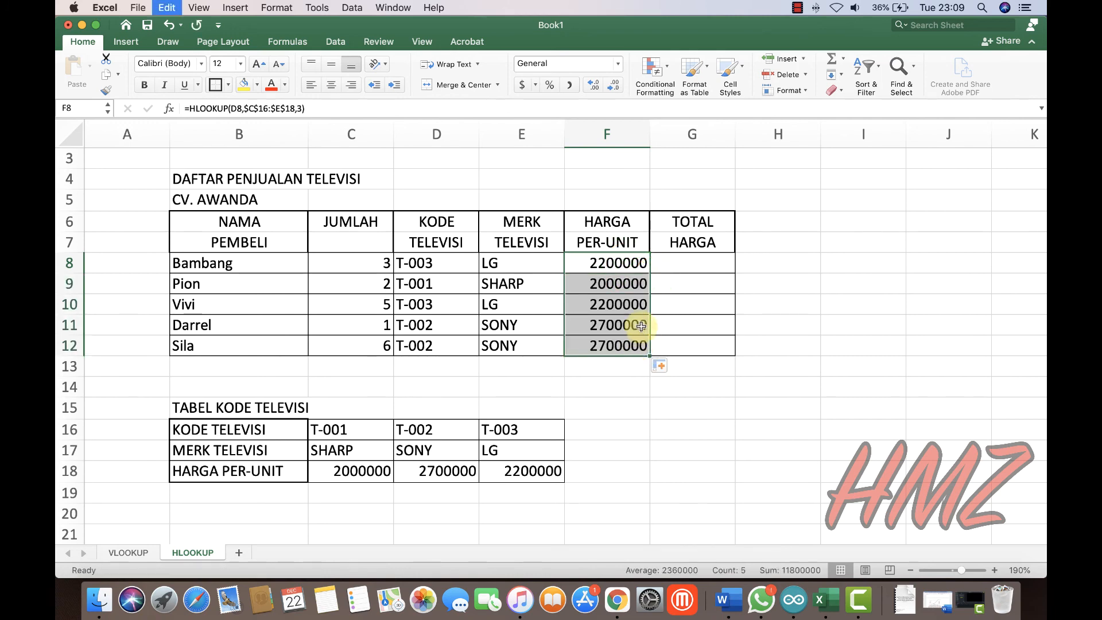
left_click_drag(652, 276, 643, 347)
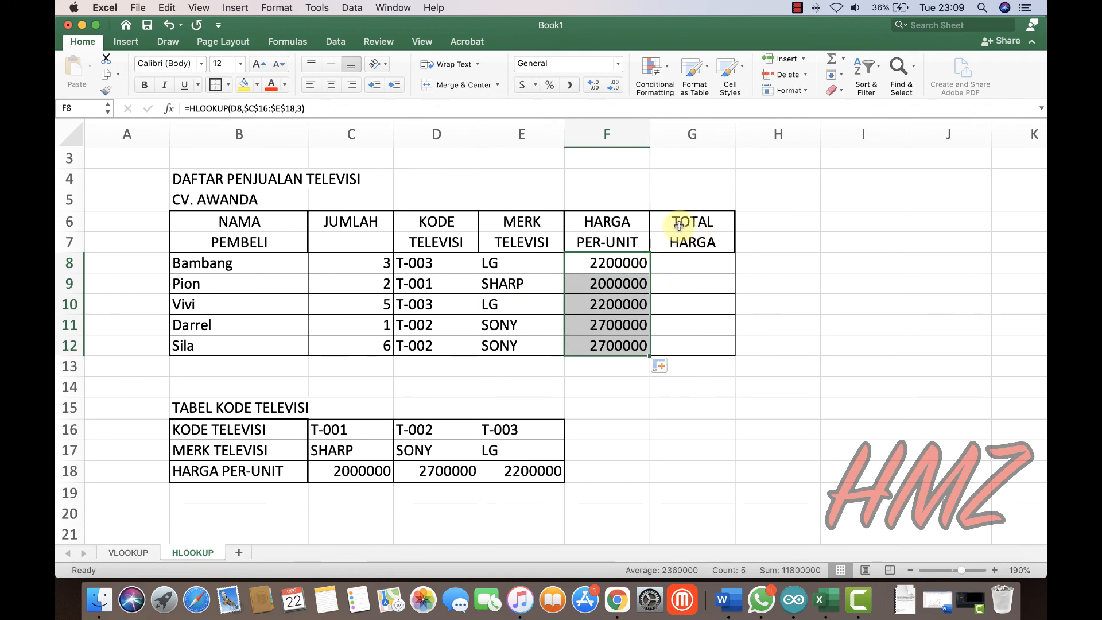
Calculate the TOTAL HARGA column by entering =C8*F8 in G8 and filling it down to G12
left_click(680, 261)
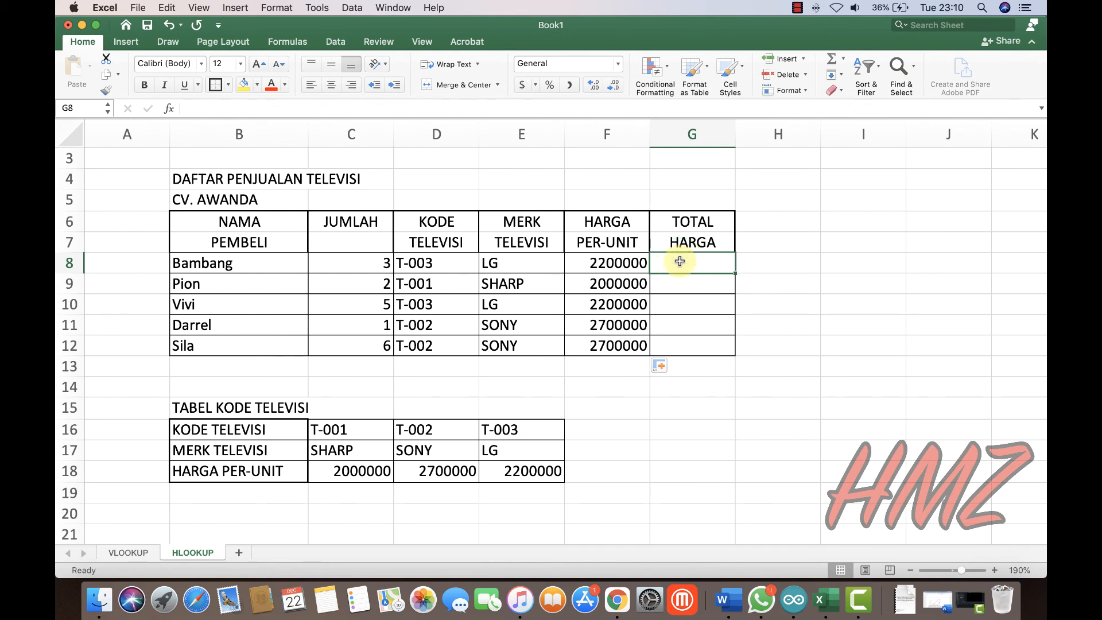
type("=")
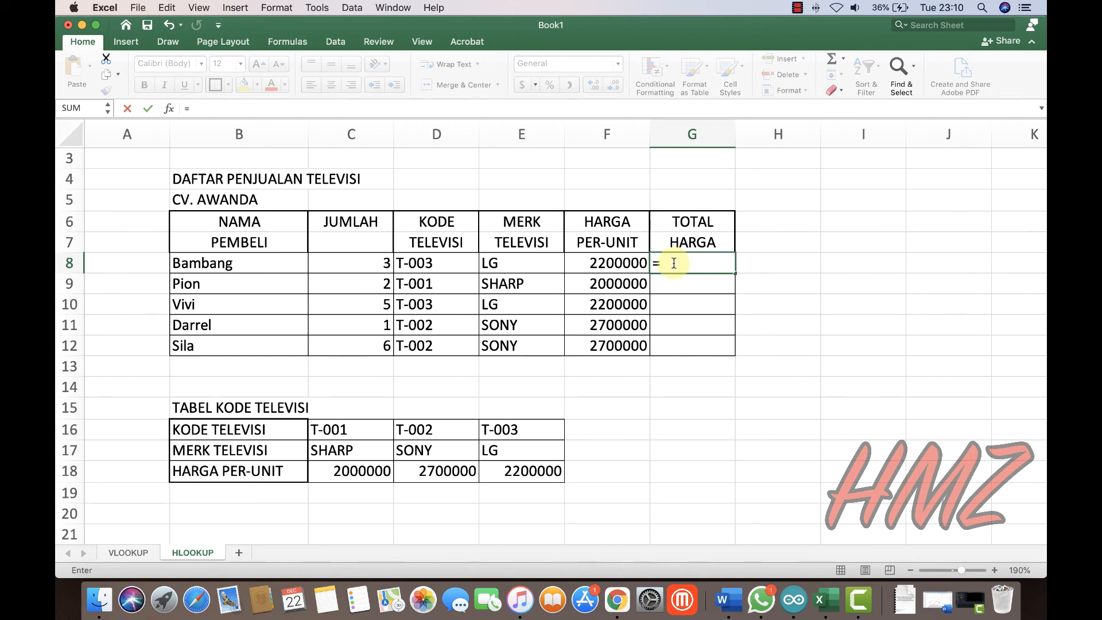
left_click(364, 262)
type("*")
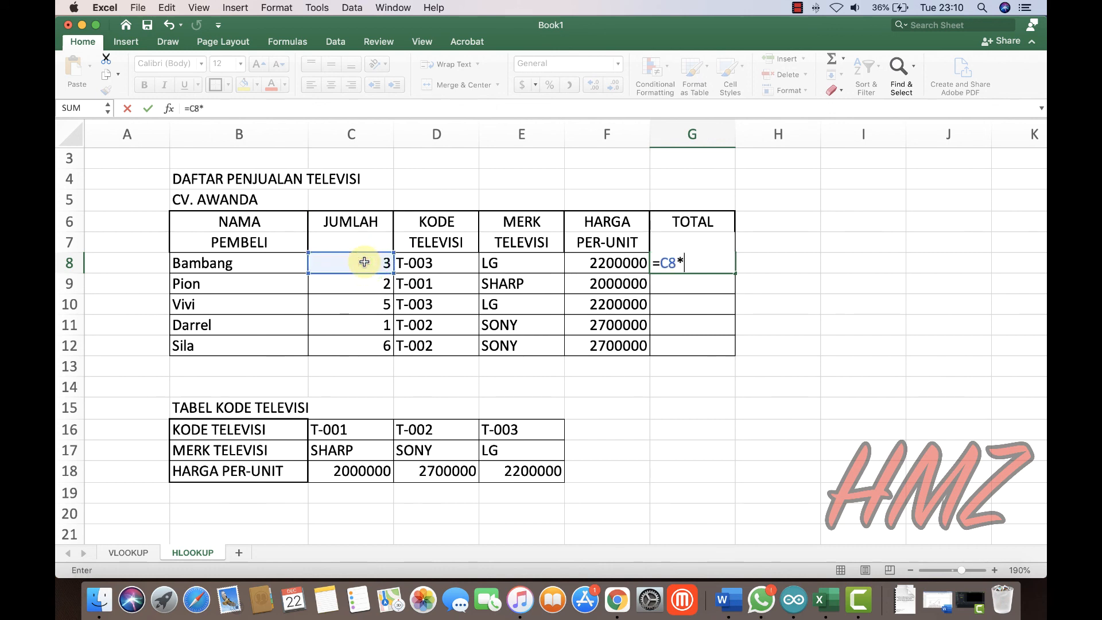
left_click(597, 268)
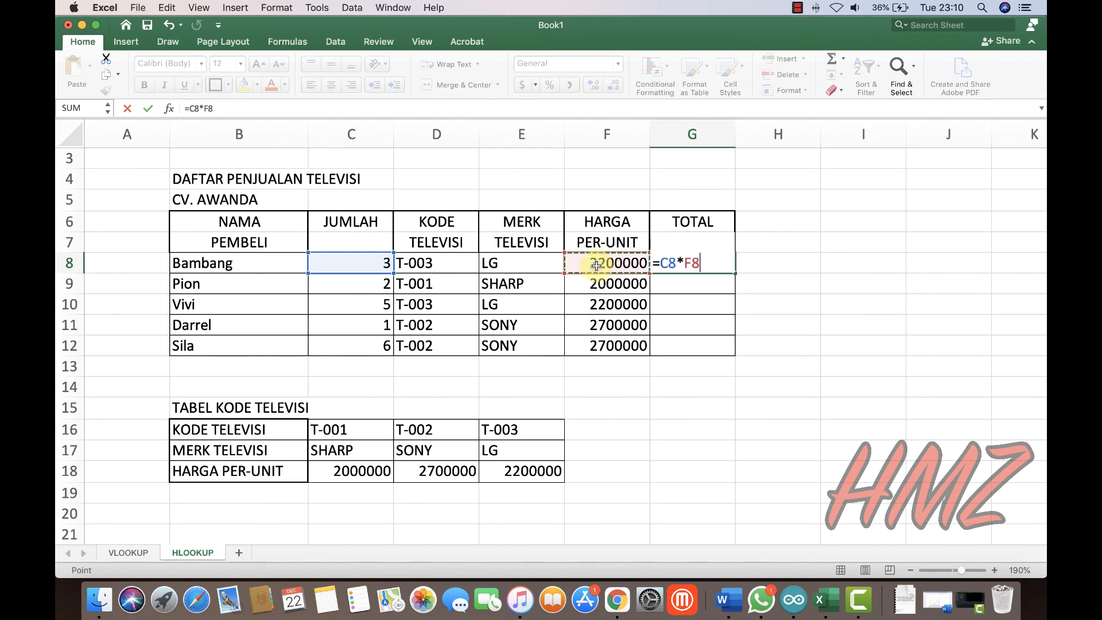
key("Return")
left_click(698, 264)
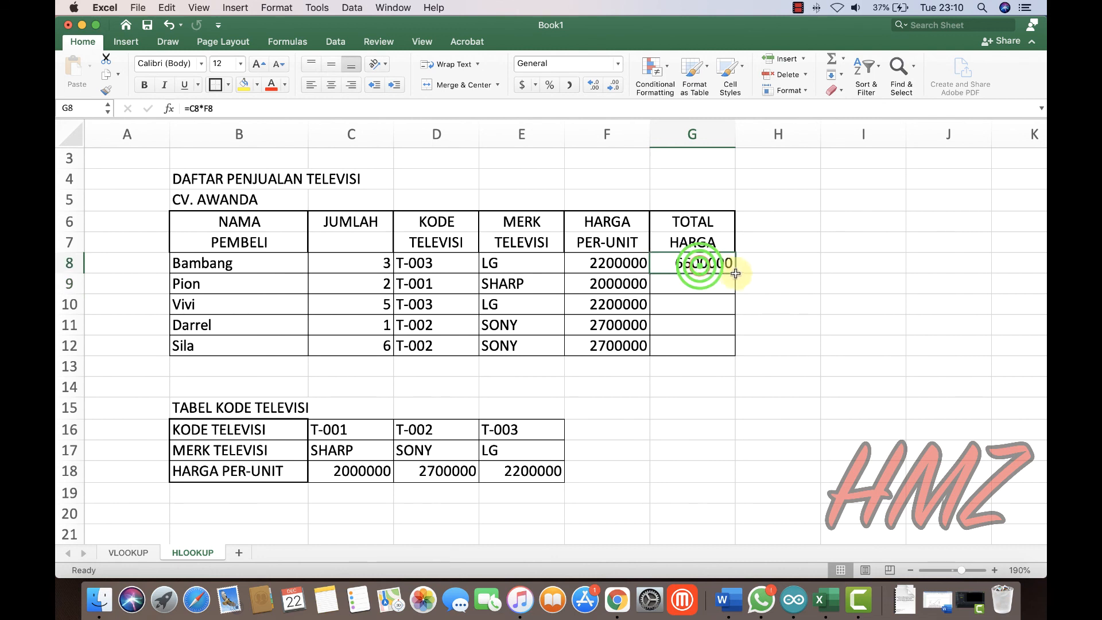
left_click_drag(736, 274, 732, 354)
Examine the horizontal layout of the television code table's data, with the codes in C16:E16 and brands and prices in C17:E18
left_click(574, 406)
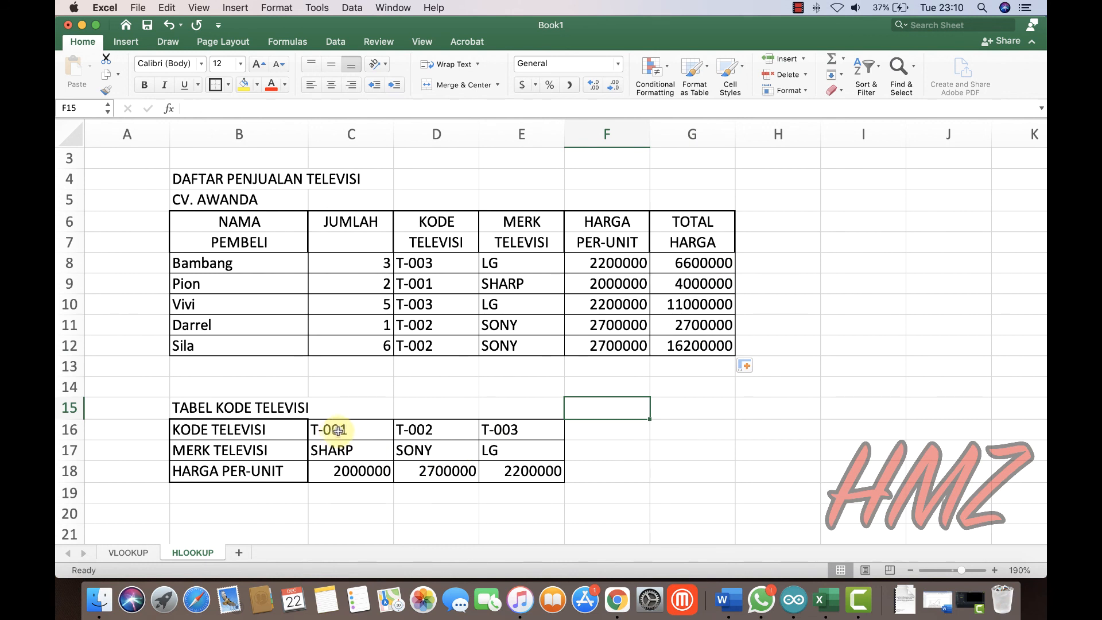
left_click_drag(338, 431, 522, 435)
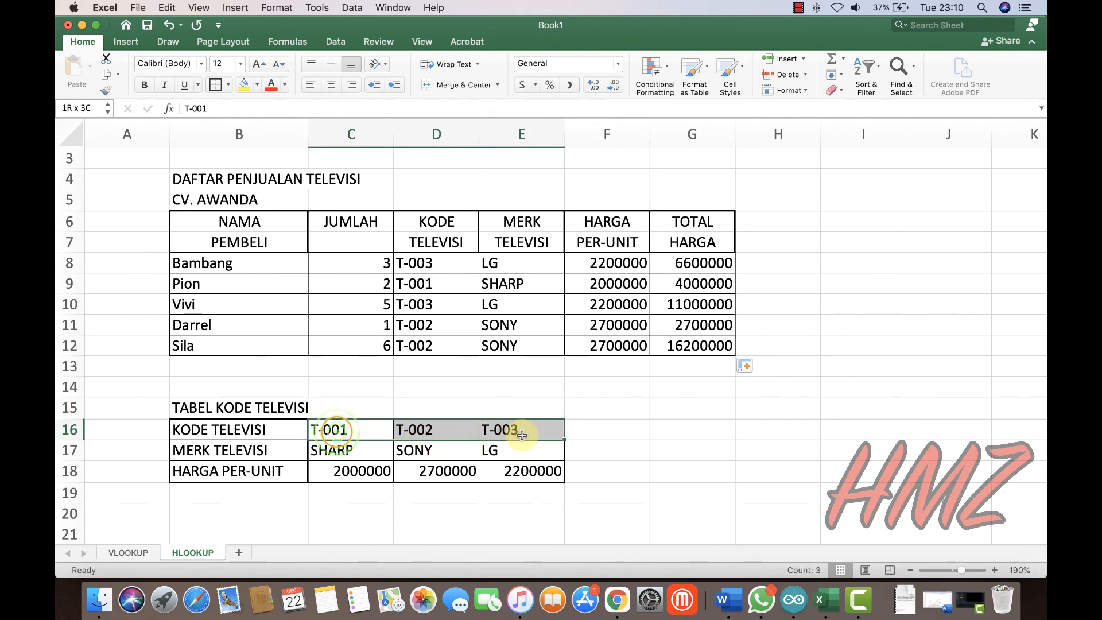
left_click_drag(355, 445, 523, 468)
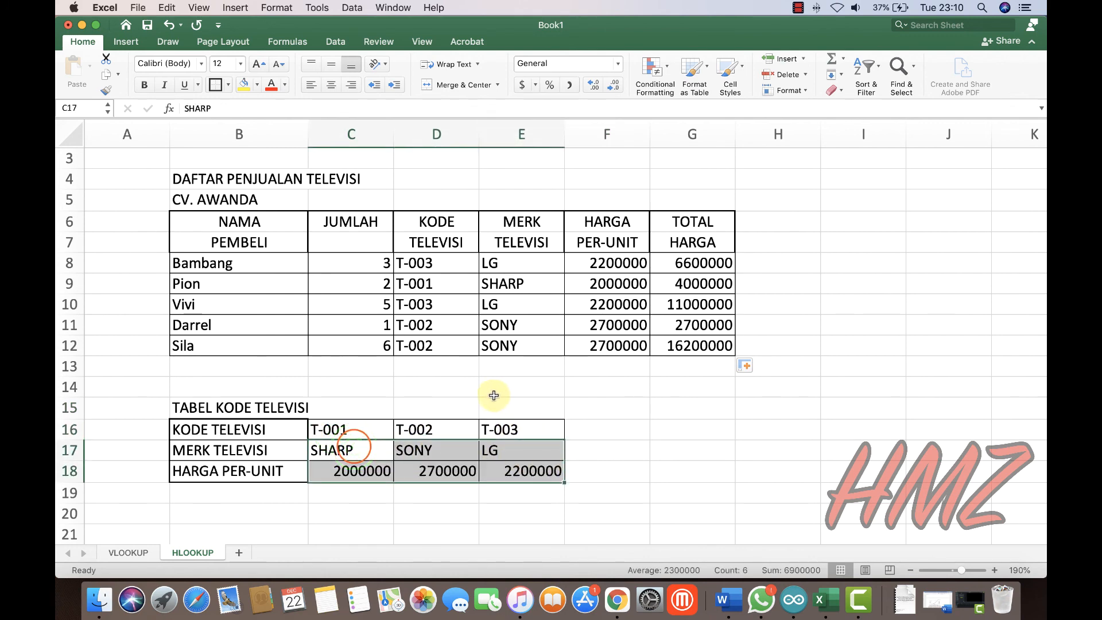